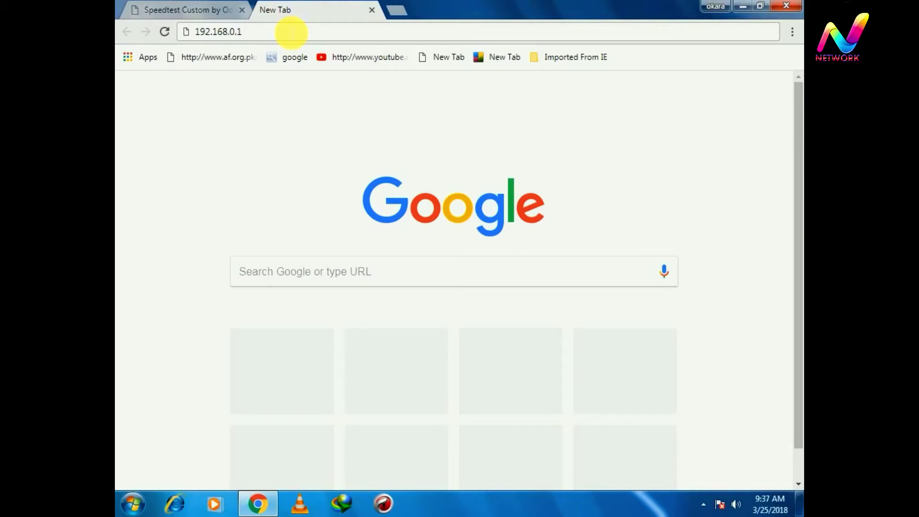
Load the router admin at 192.168.0.1 and open the Network > LAN settings page
key("Return")
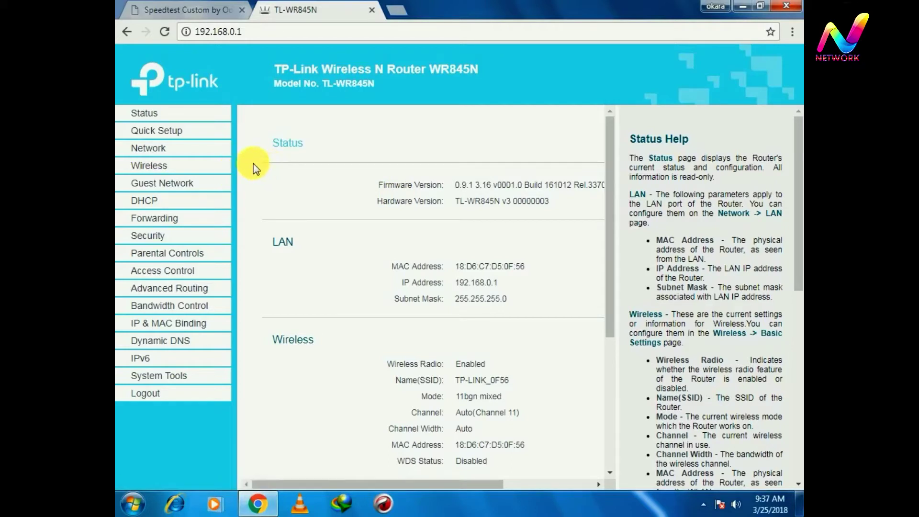
left_click(167, 150)
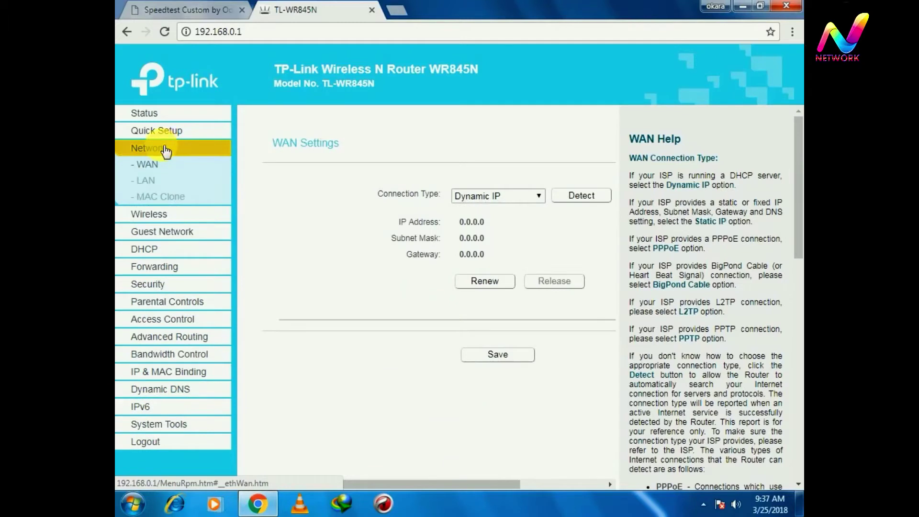
left_click(151, 182)
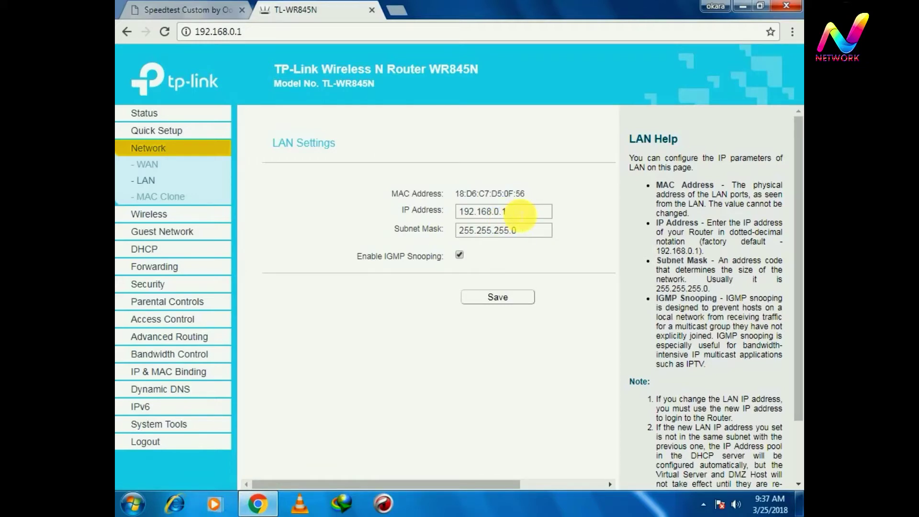
Change the LAN IP address to 192.168.5.1, save, and confirm the router reboot
left_click(526, 214)
key("BackSpace")
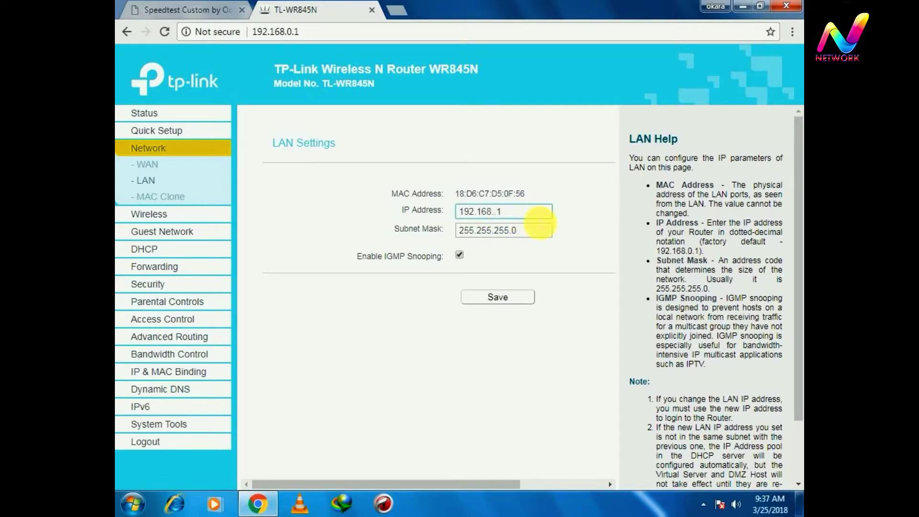
type("5")
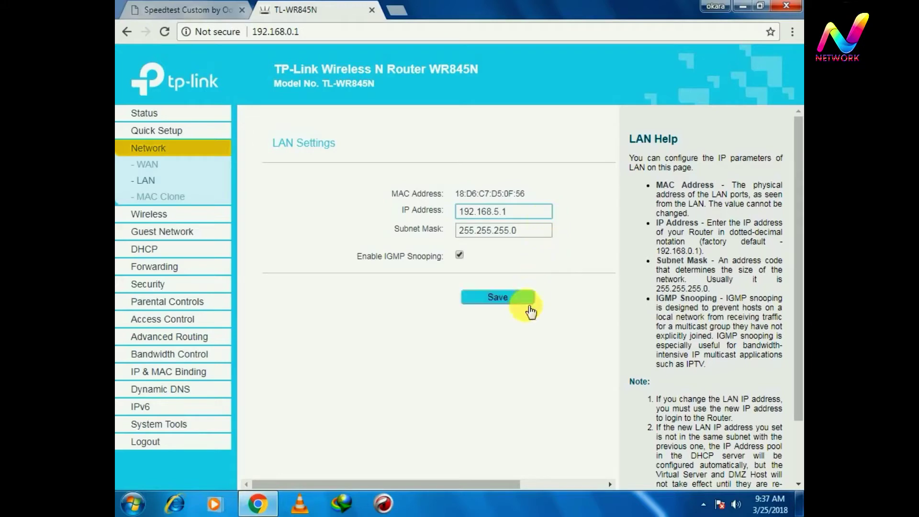
left_click(515, 298)
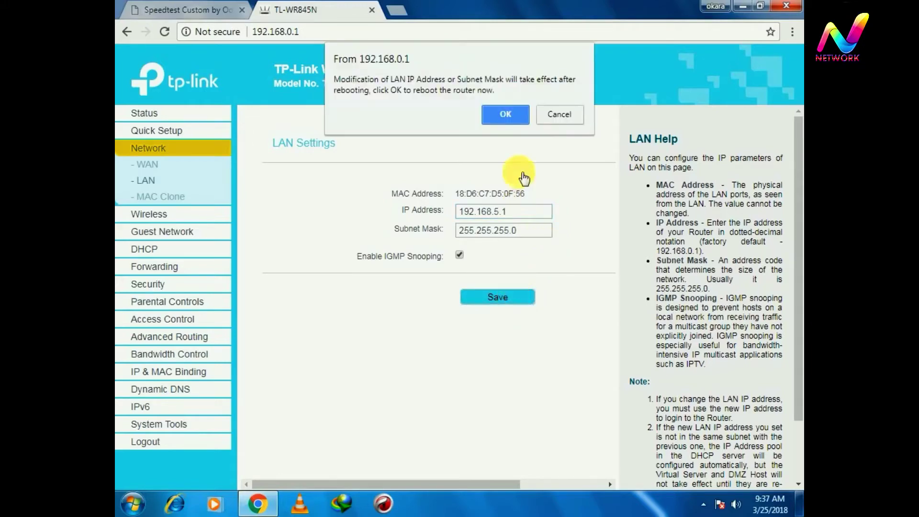
left_click(510, 116)
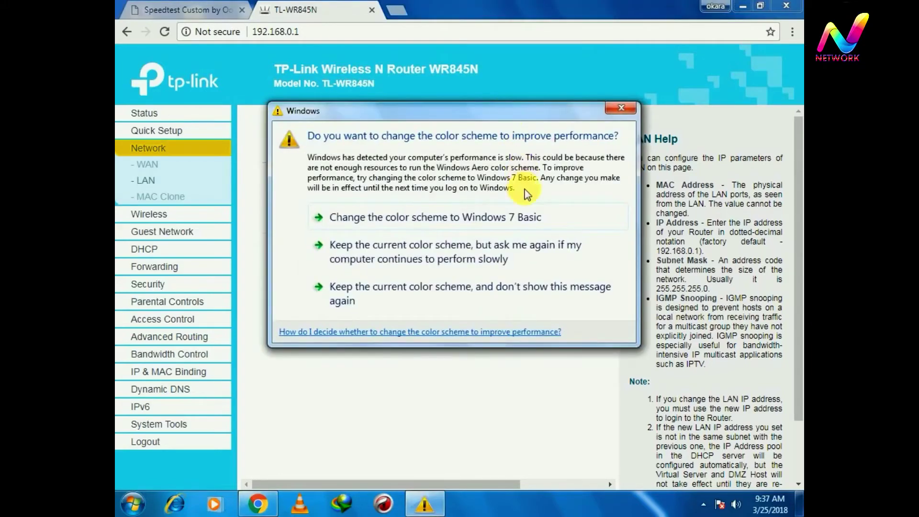
Dismiss the Windows colour-scheme prompt and tray popup, then select the login username field
left_click(618, 110)
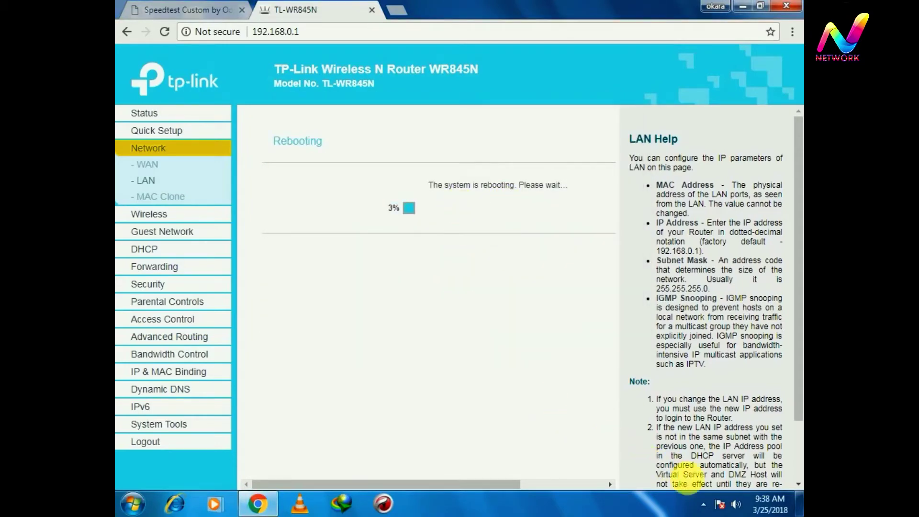
left_click(701, 505)
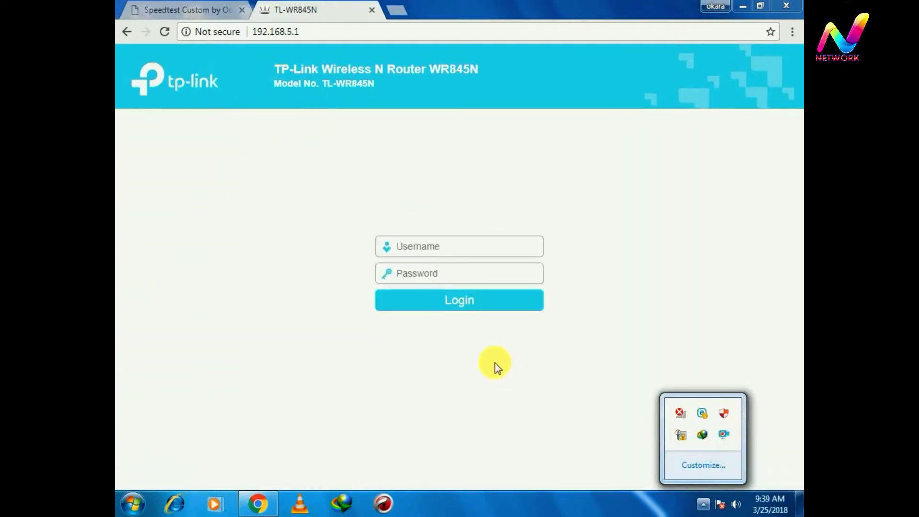
left_click(488, 359)
left_click(431, 246)
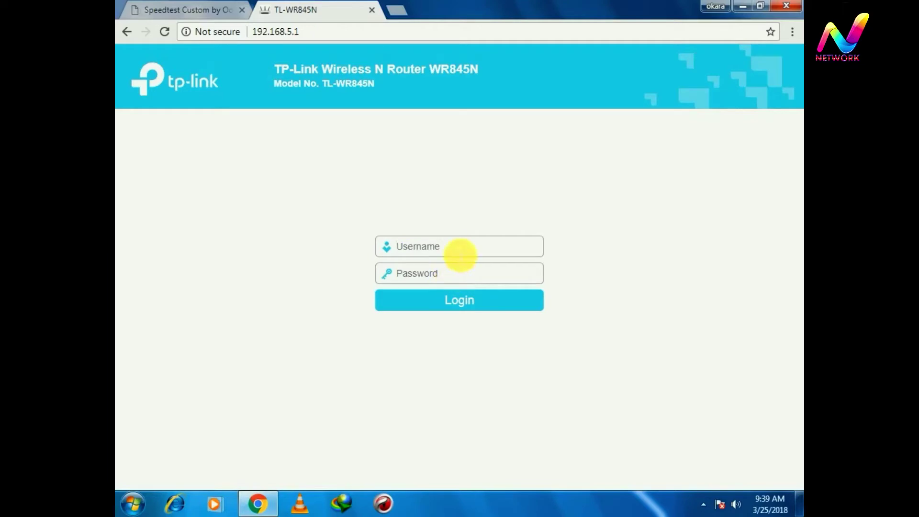
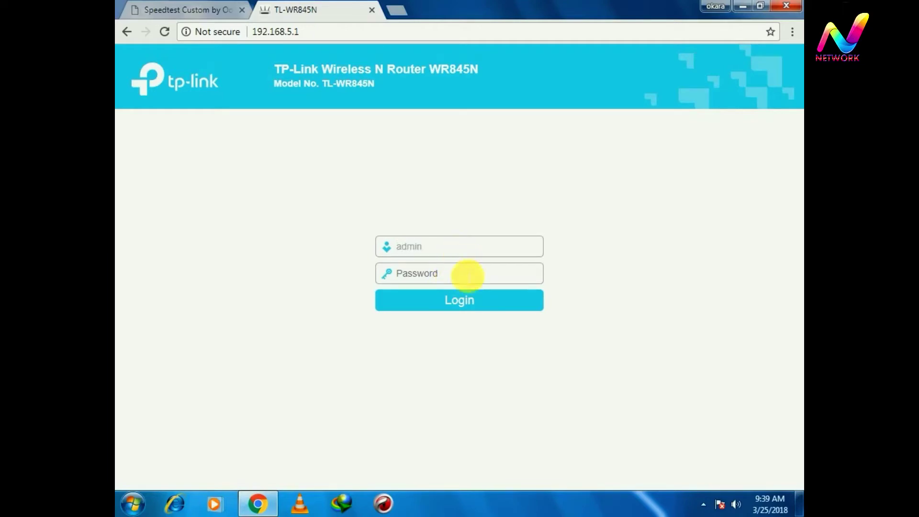
Log in at 192.168.5.1, back out of Quick Setup, and open the Wireless settings
left_click(473, 292)
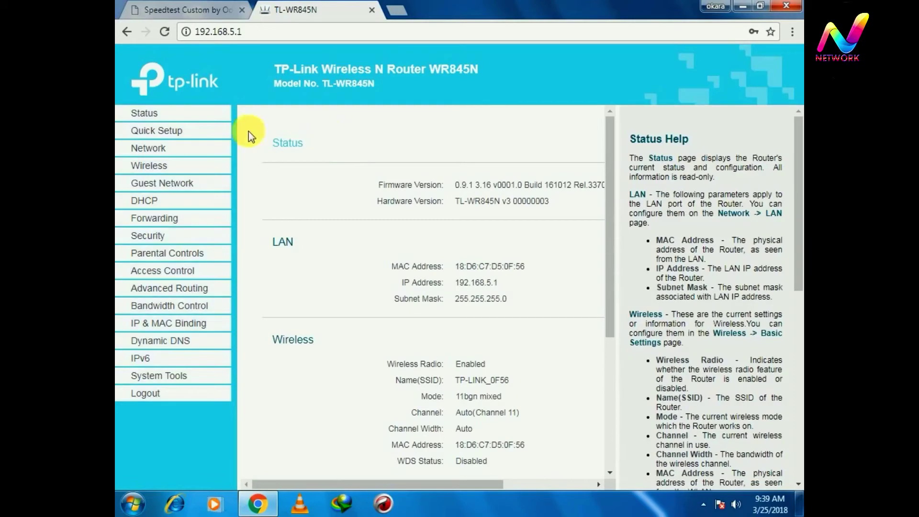
left_click(175, 131)
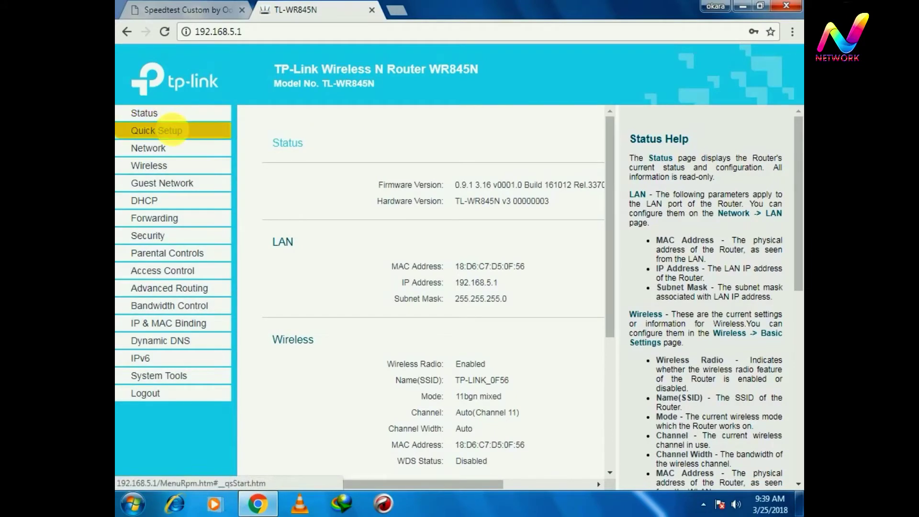
left_click(488, 266)
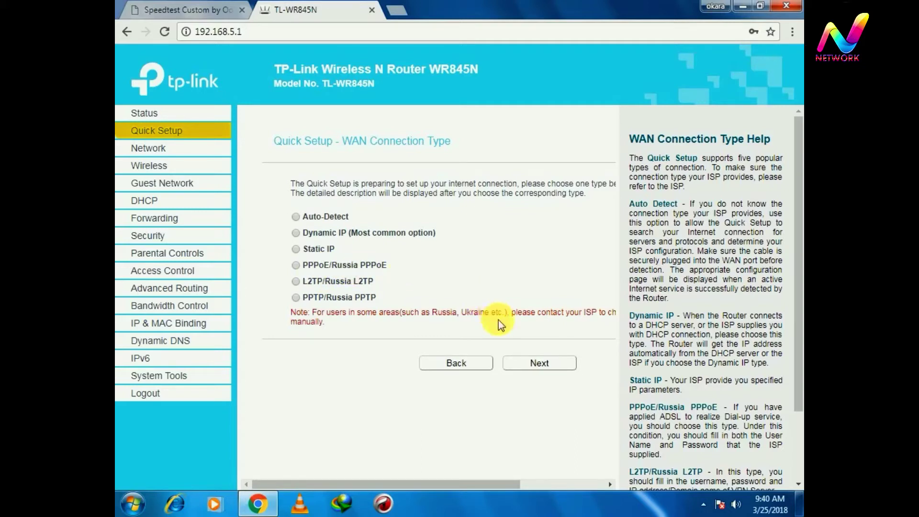
left_click(466, 365)
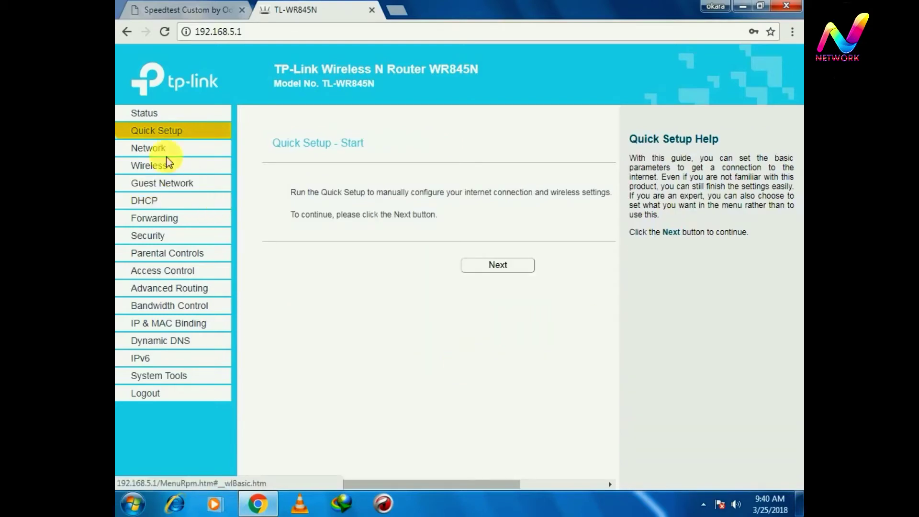
left_click(167, 164)
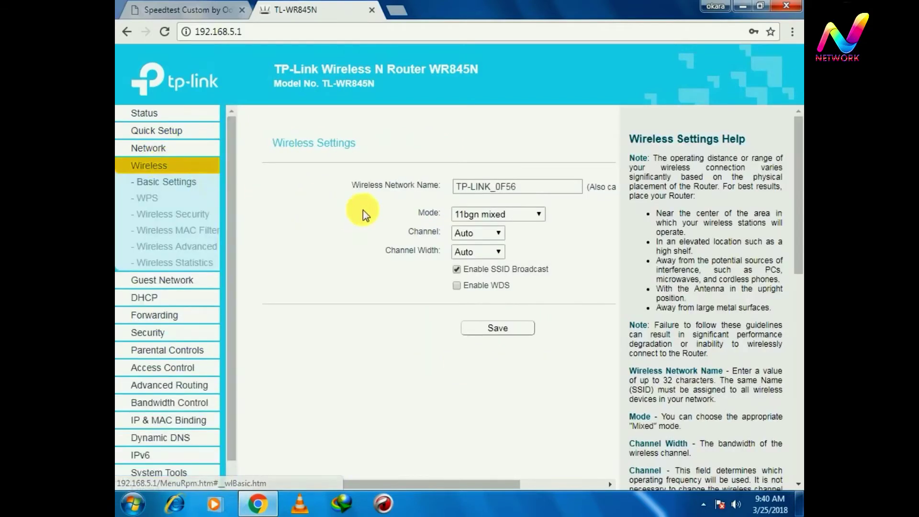
Replace the wireless network name TP-LINK_0F56 with the new SSID
double_click(545, 187)
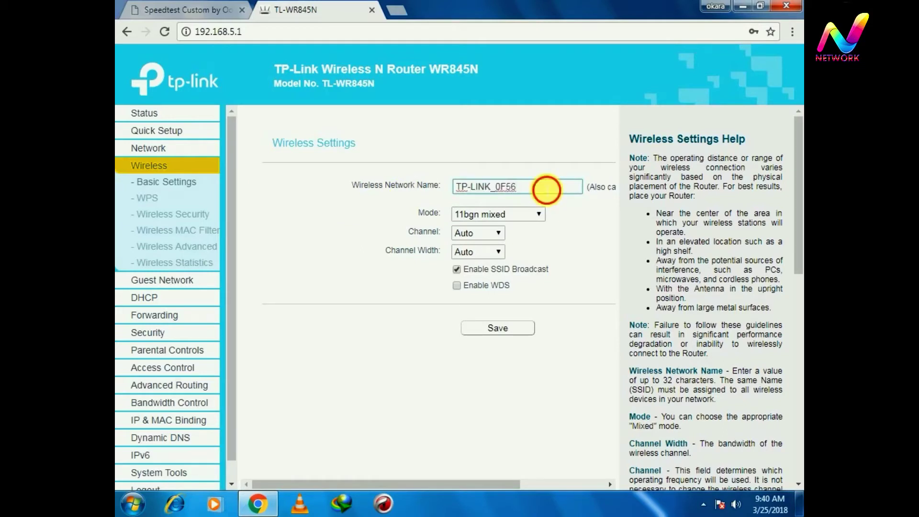
triple_click(546, 187)
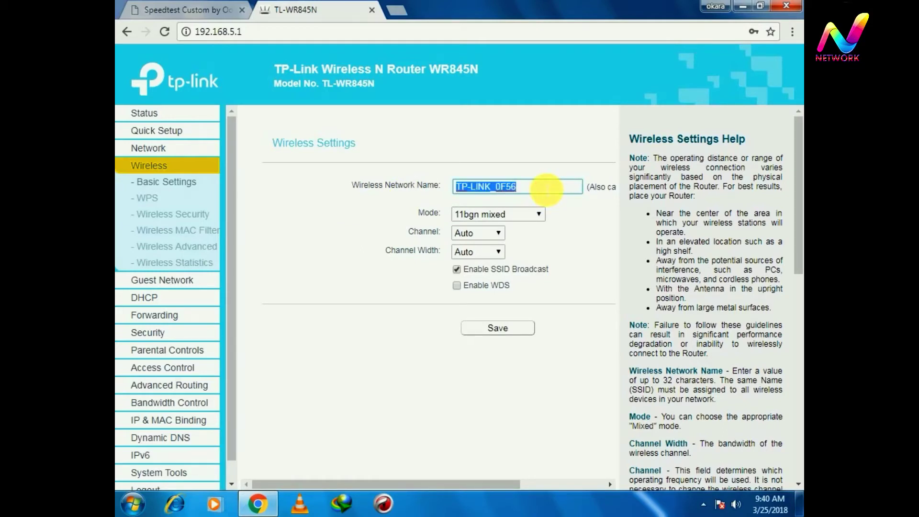
type("naveed n")
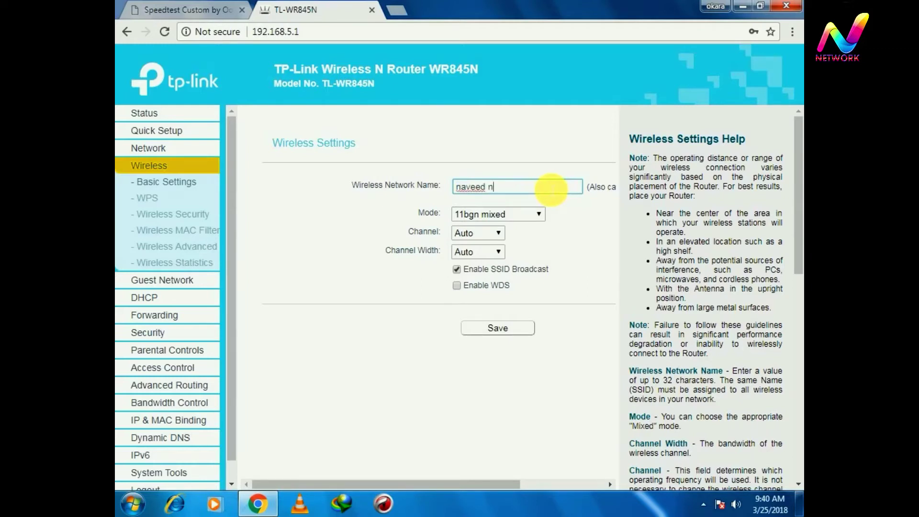
type("etwok")
left_click(550, 205)
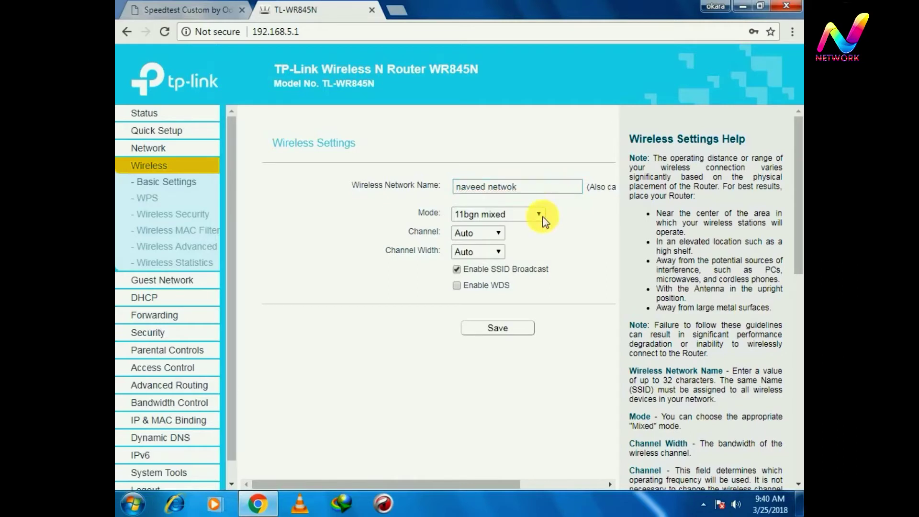
Set the wireless channel to 11 and channel width to 20MHz, then save
left_click(489, 234)
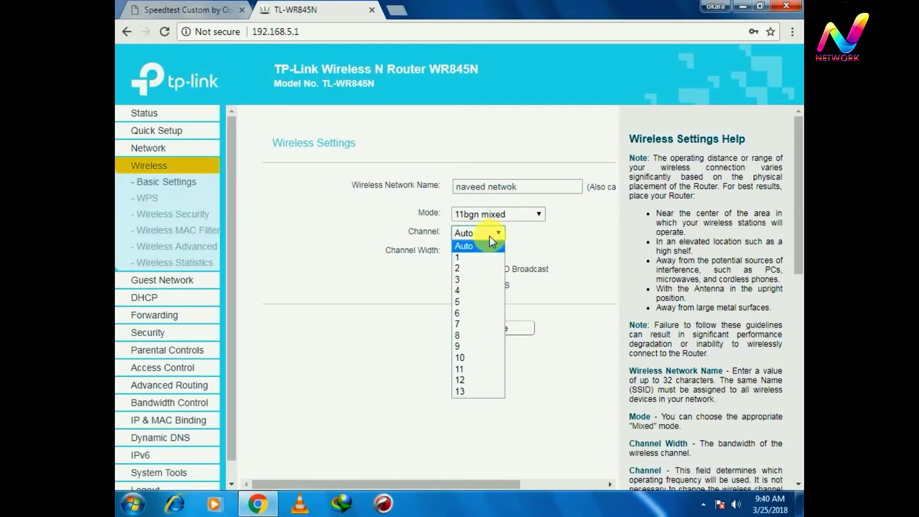
left_click(460, 368)
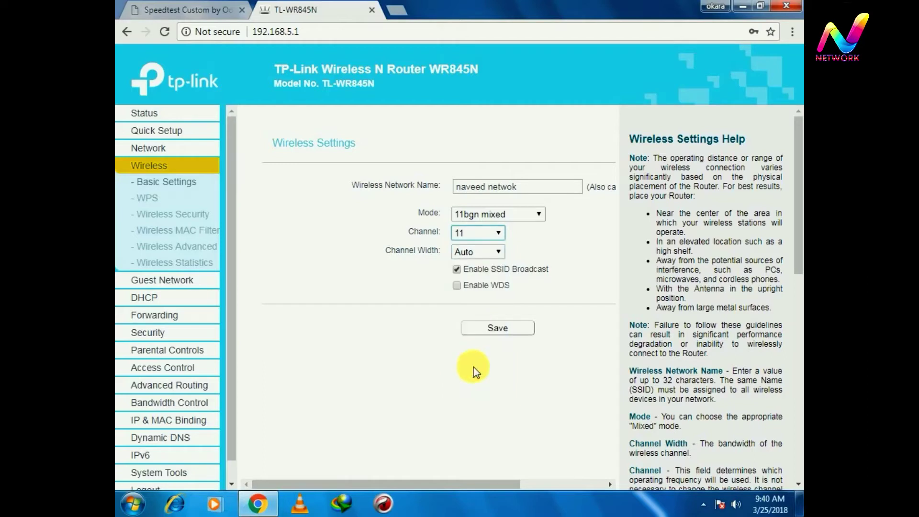
left_click(498, 254)
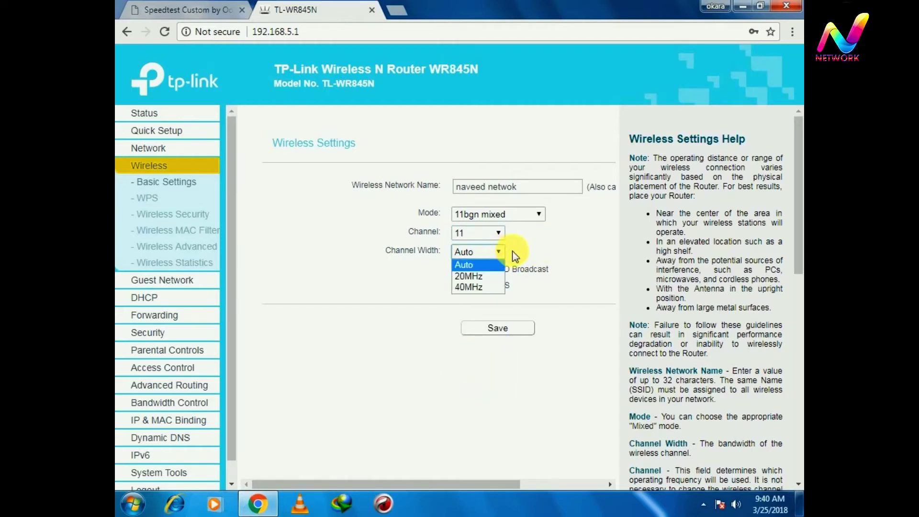
left_click(490, 277)
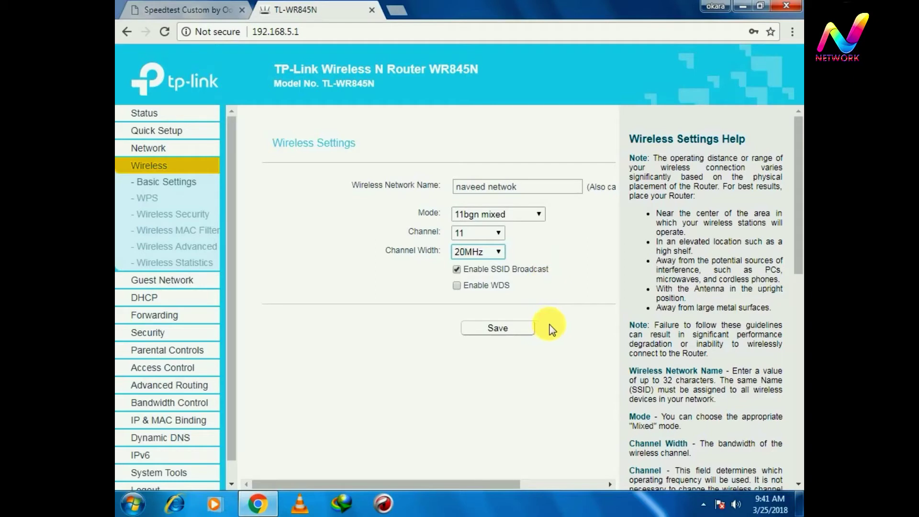
left_click(520, 330)
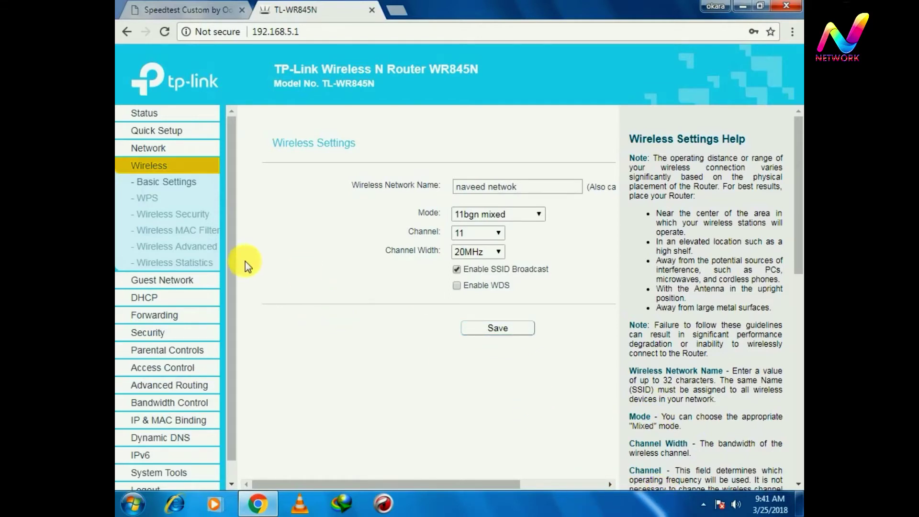
left_click_drag(228, 261, 242, 328)
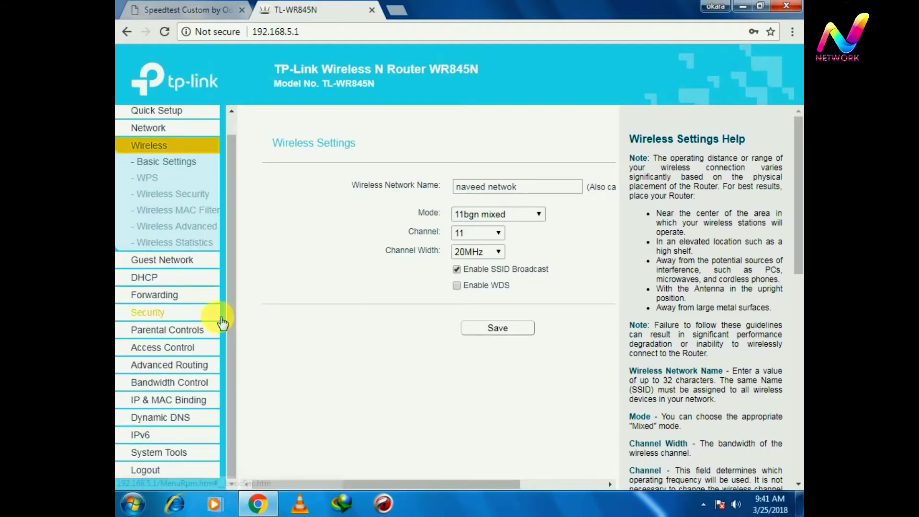
On Wireless Security, replace the WPA2-PSK wireless password with a new ten-digit key
left_click(196, 195)
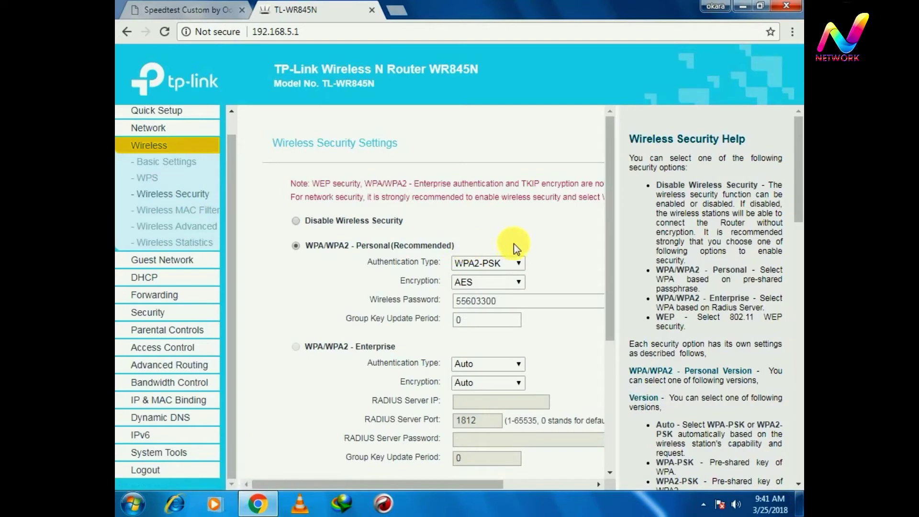
double_click(521, 302)
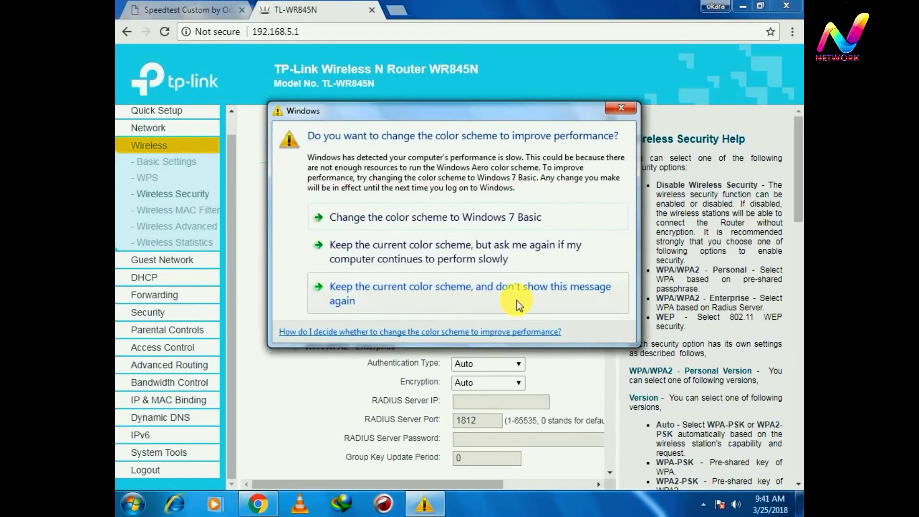
left_click(612, 114)
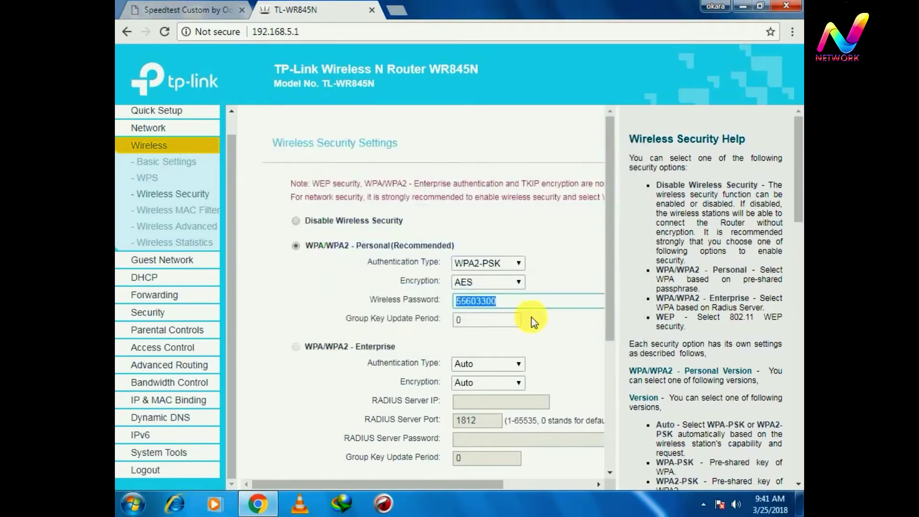
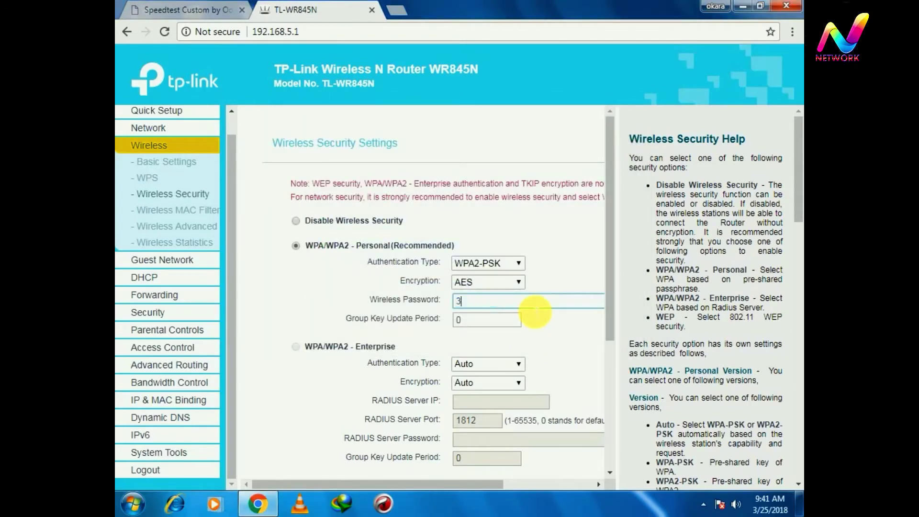
left_click(556, 334)
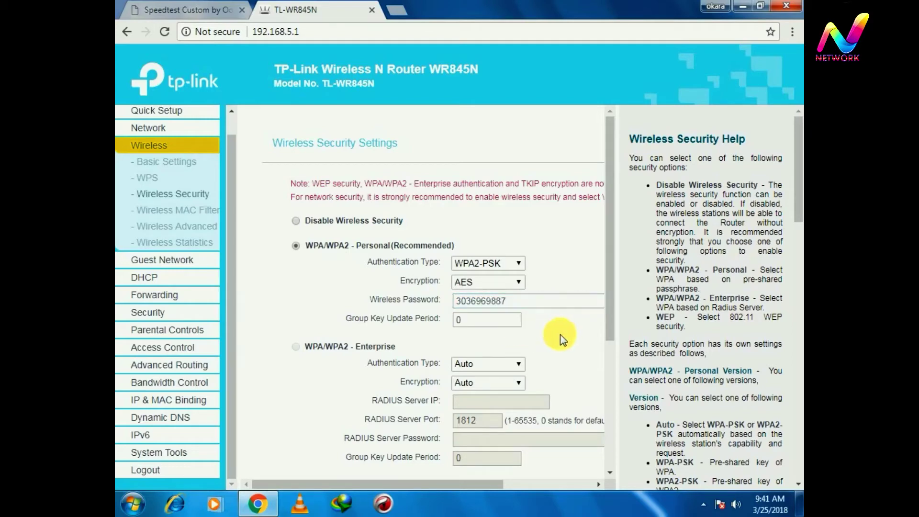
left_click_drag(606, 312, 519, 448)
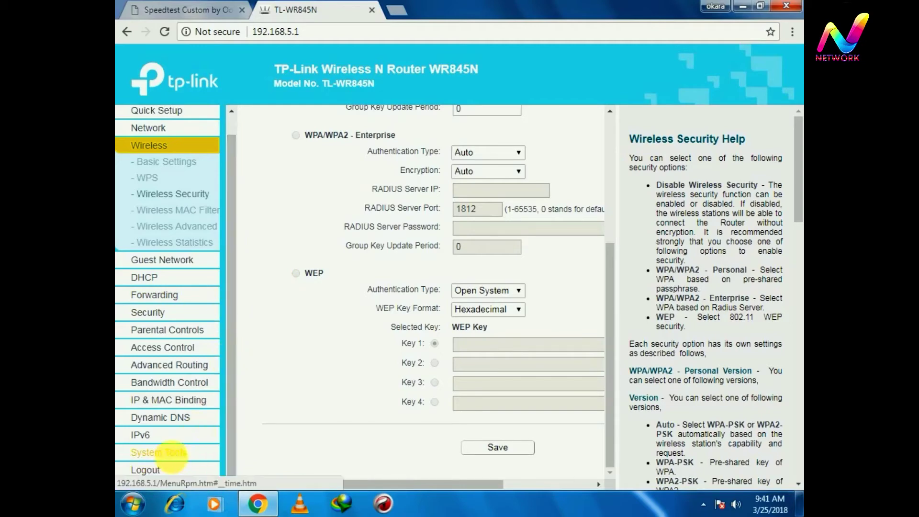
Open System Tools > Password and enter the current admin user name and password
left_click(178, 454)
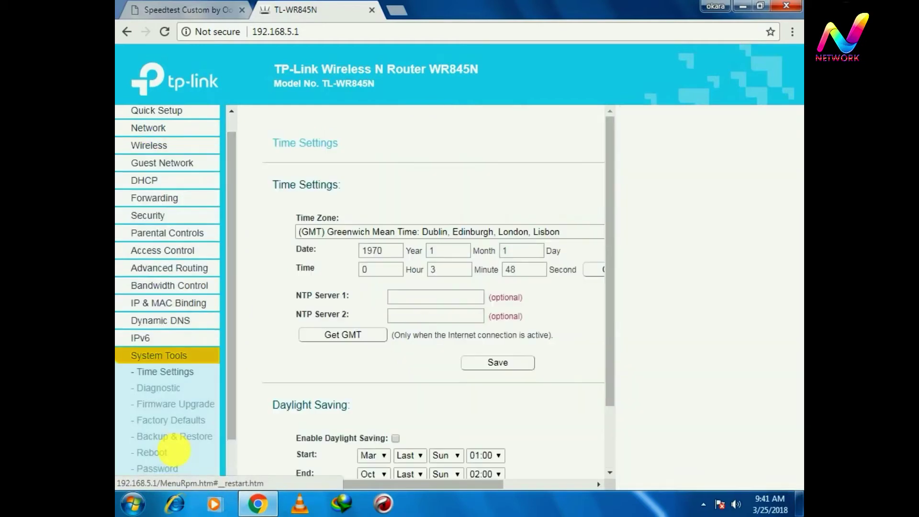
left_click_drag(231, 408, 226, 458)
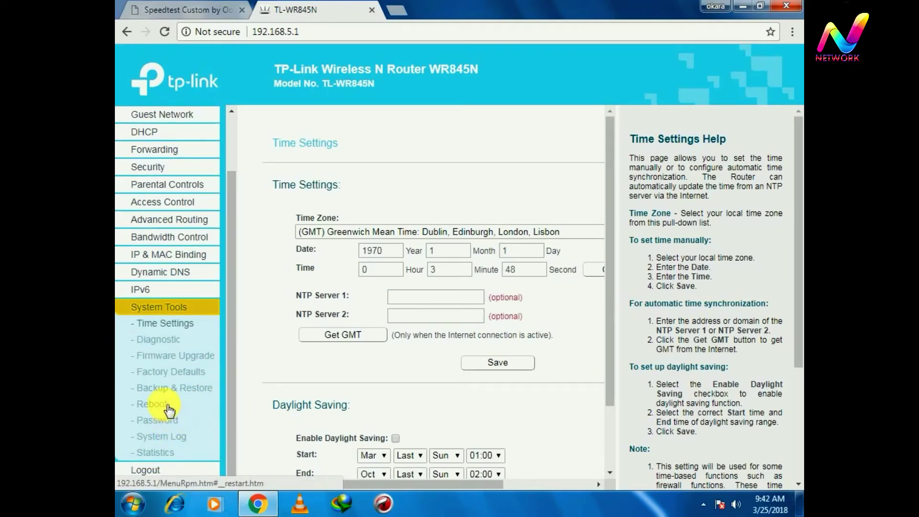
left_click(179, 423)
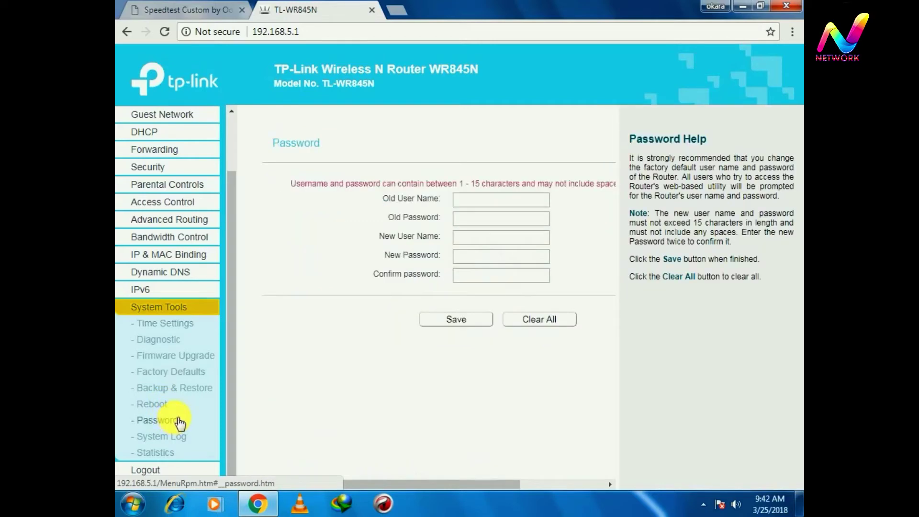
left_click(504, 203)
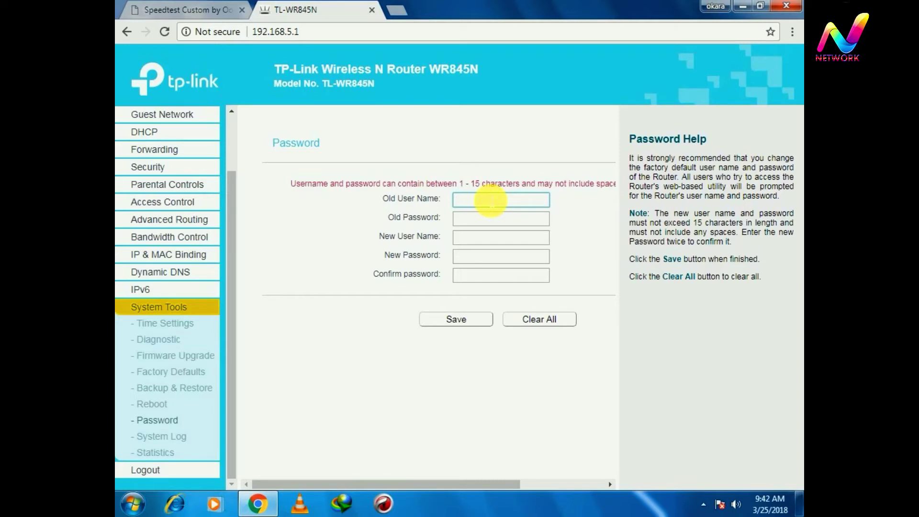
type("admin")
left_click(506, 218)
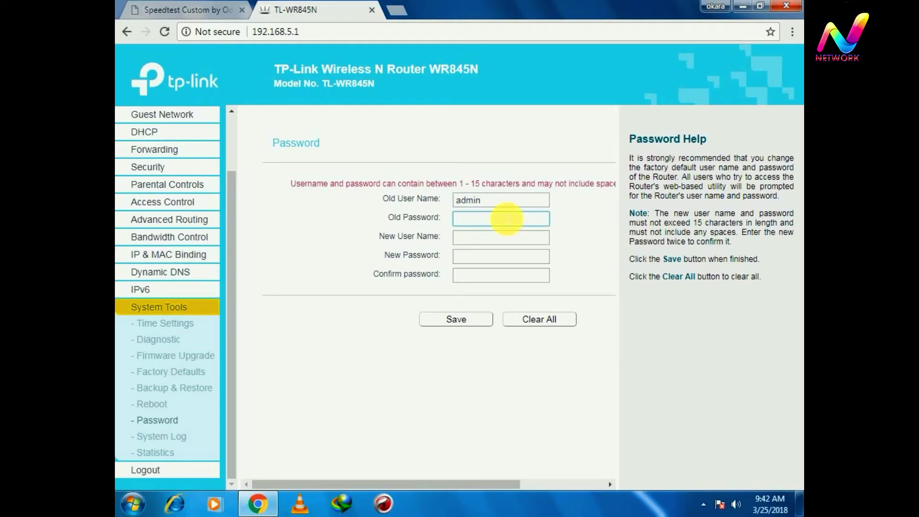
Enter the new admin user name and new password, save, and let Smart Lock store it
left_click(539, 238)
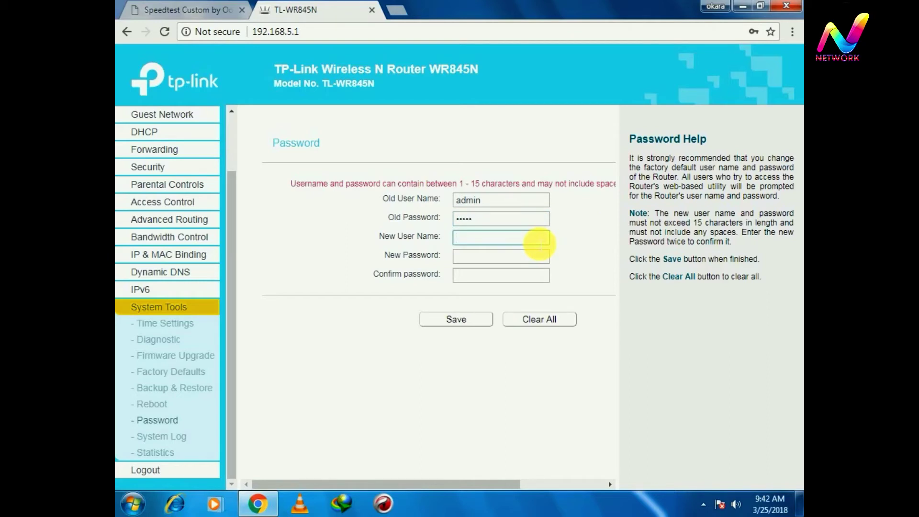
type("naveed")
left_click(541, 258)
type("••")
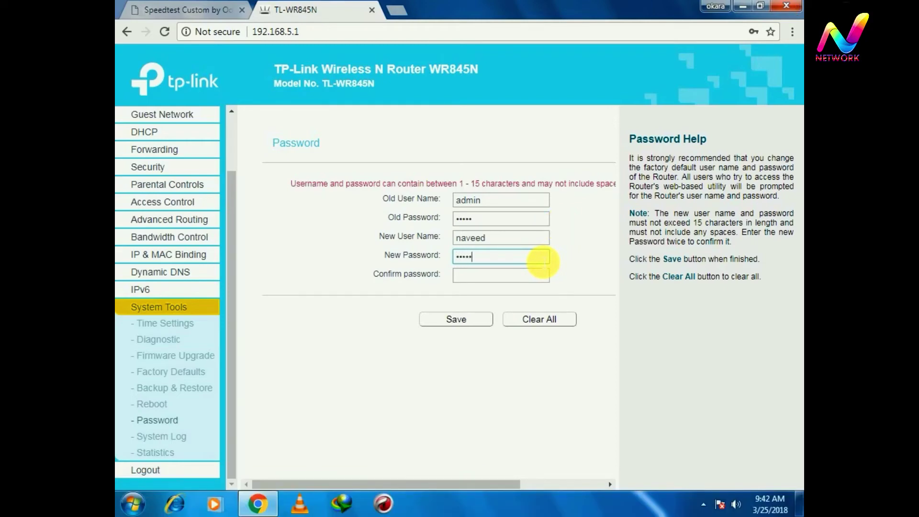
type("••••••••")
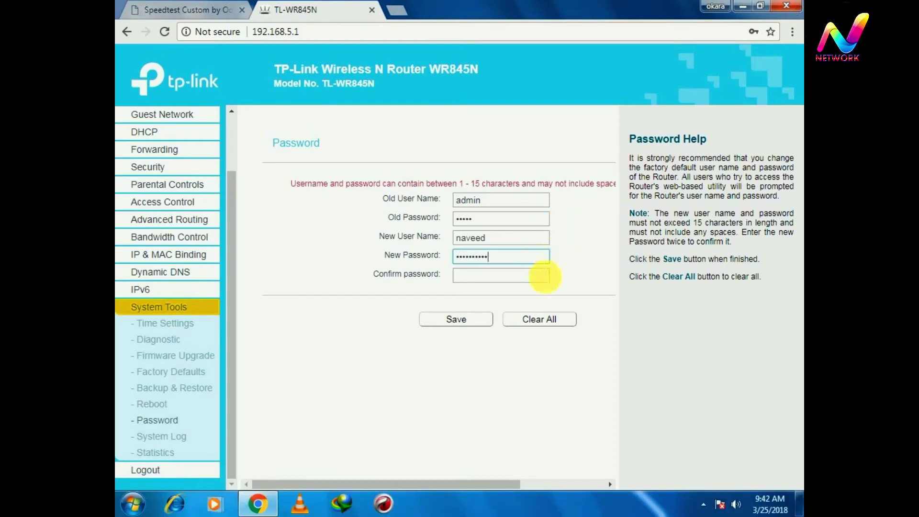
left_click(546, 277)
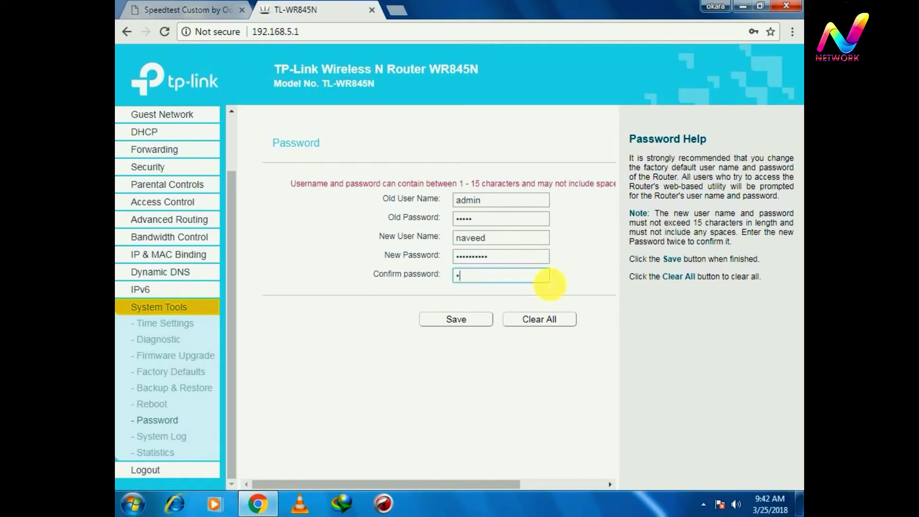
type("••••••••••")
left_click(467, 321)
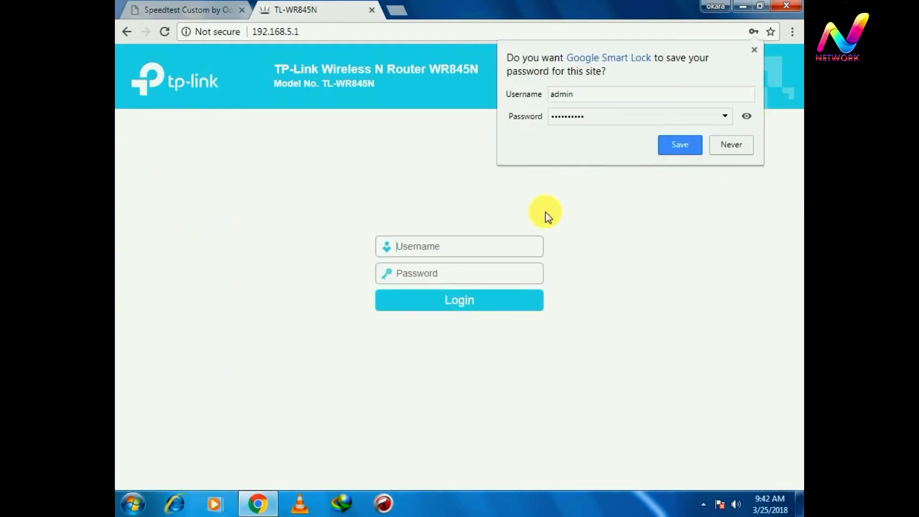
left_click(679, 146)
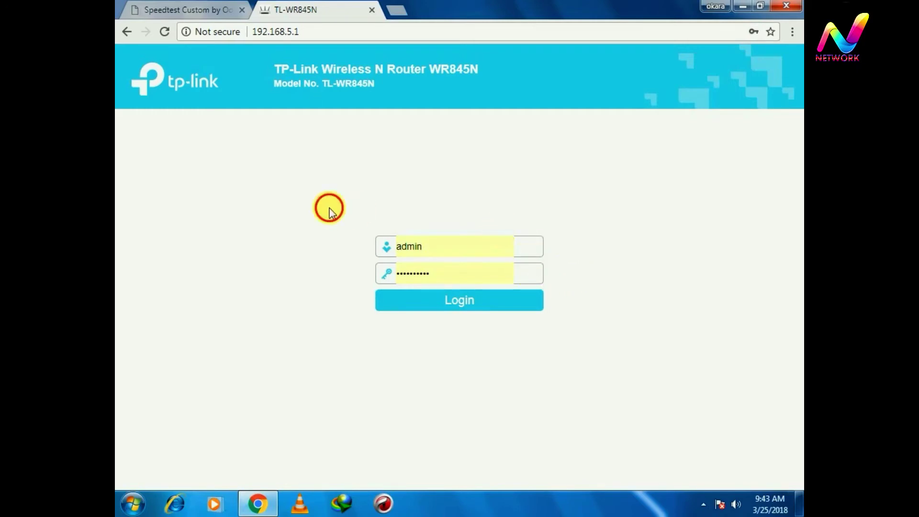
Replace the autofilled login user name and password with the new admin credentials
left_click(443, 248)
double_click(442, 248)
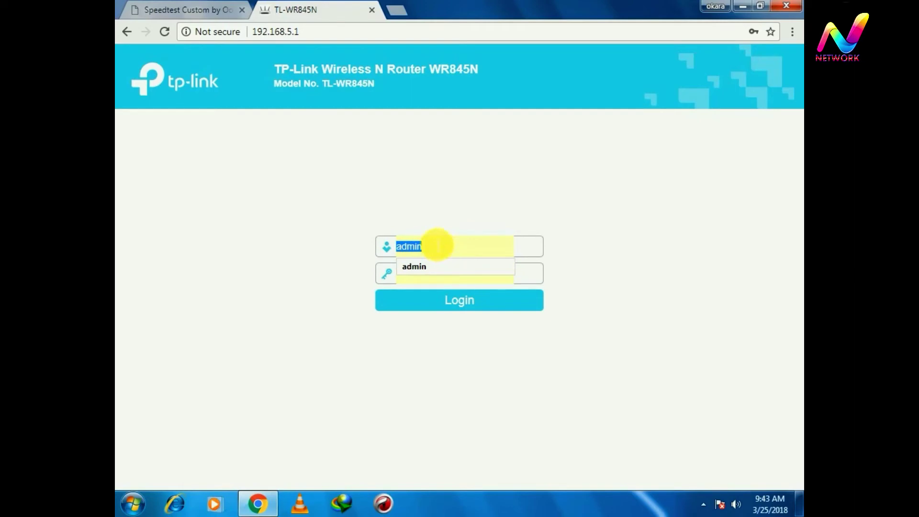
type("na")
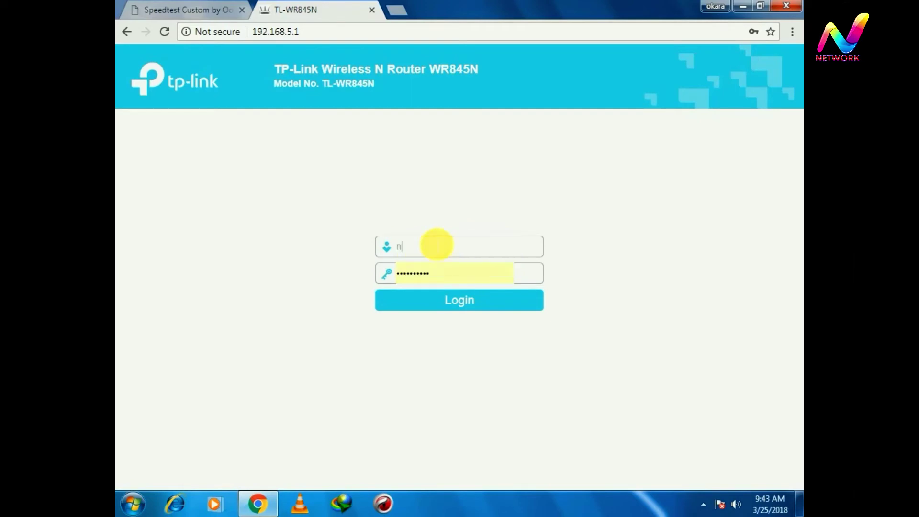
type("veed")
left_click(444, 279)
left_click_drag(444, 278, 369, 279)
key("BackSpace")
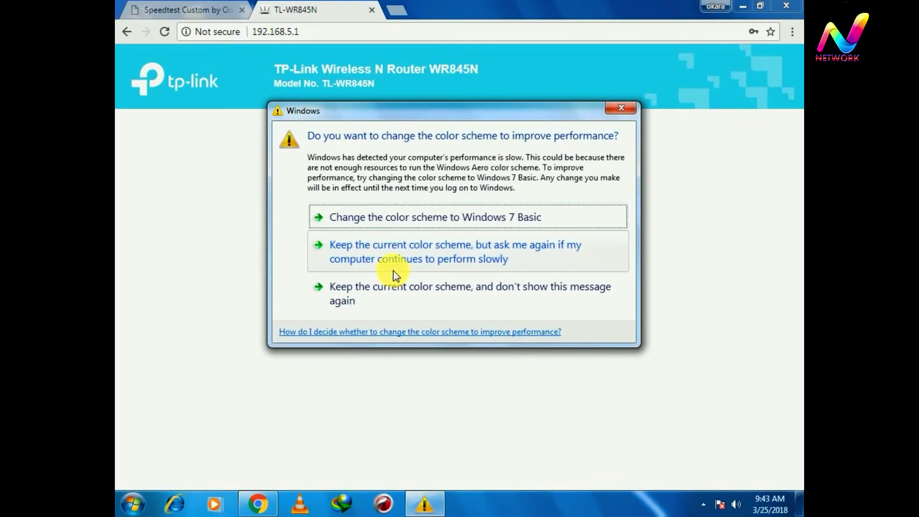
left_click(621, 108)
left_click_drag(472, 273, 333, 274)
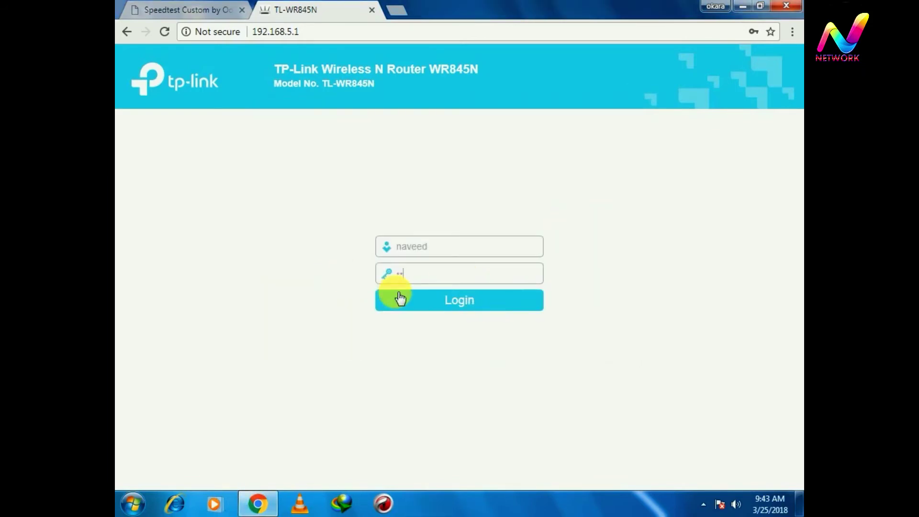
Log in with the new credentials and go to the Bandwidth Control page
left_click(400, 299)
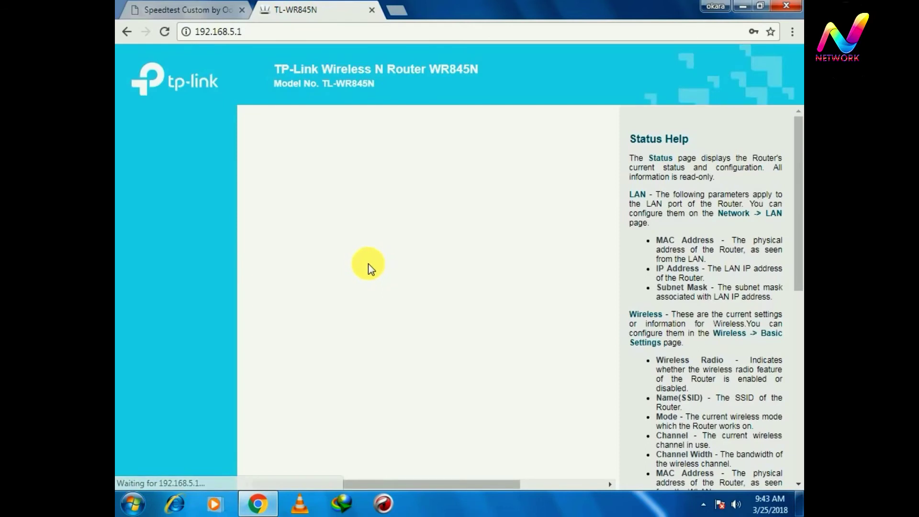
scroll(363, 268, "down", 2)
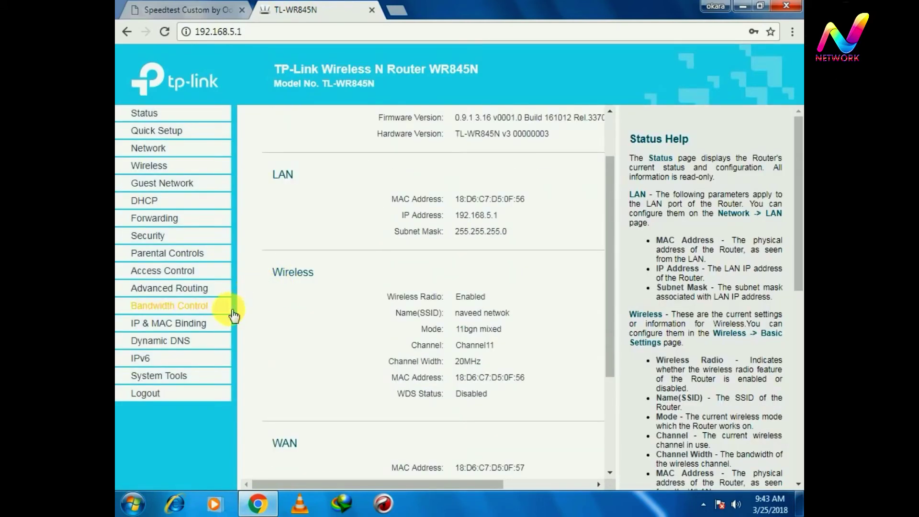
left_click(190, 310)
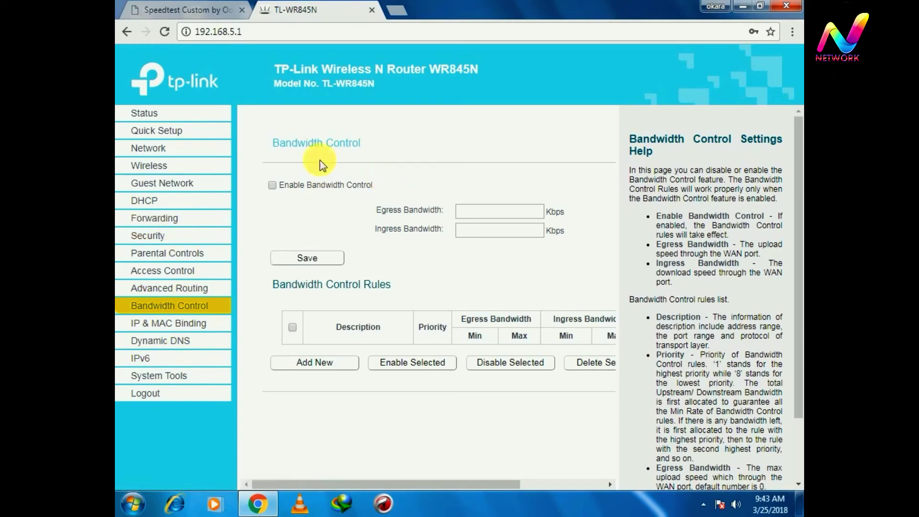
Scroll through the Status page to verify LAN IP 192.168.5.1 and the new wireless settings
left_click(140, 115)
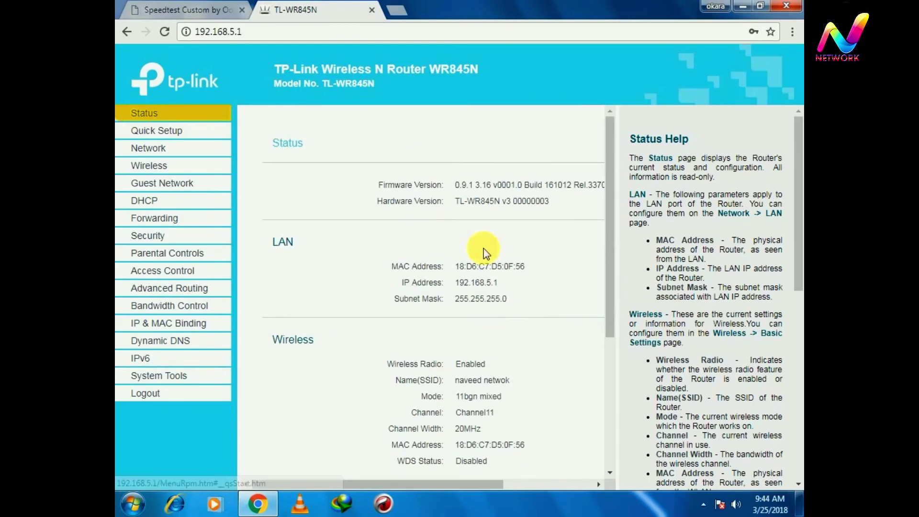
scroll(612, 328, "down", 2)
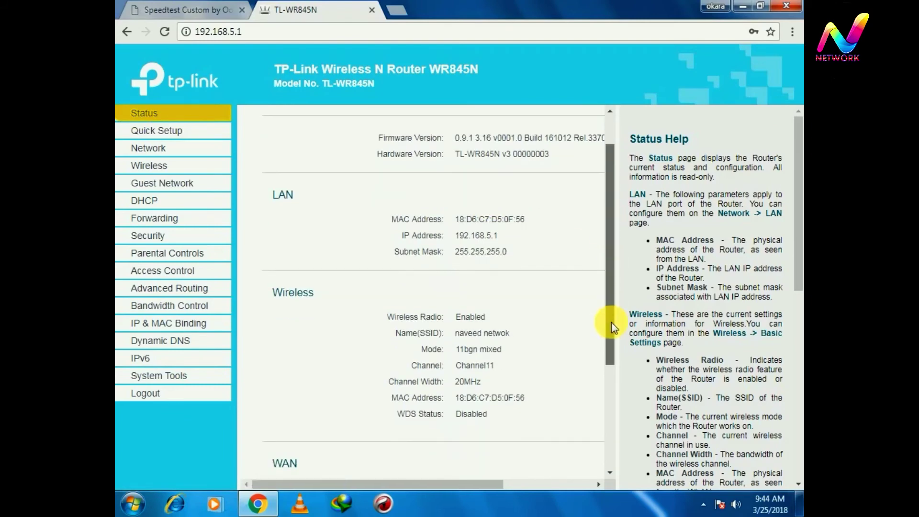
scroll(613, 328, "down", 1)
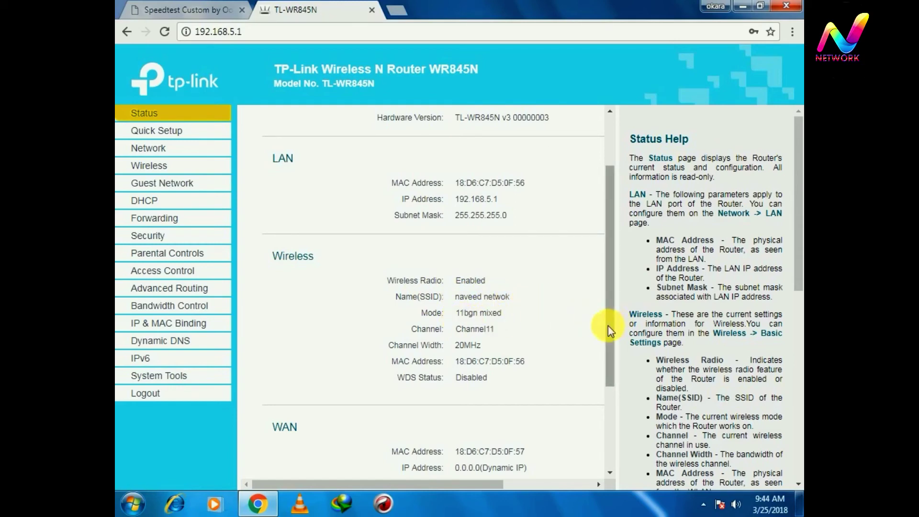
left_click_drag(608, 325, 606, 348)
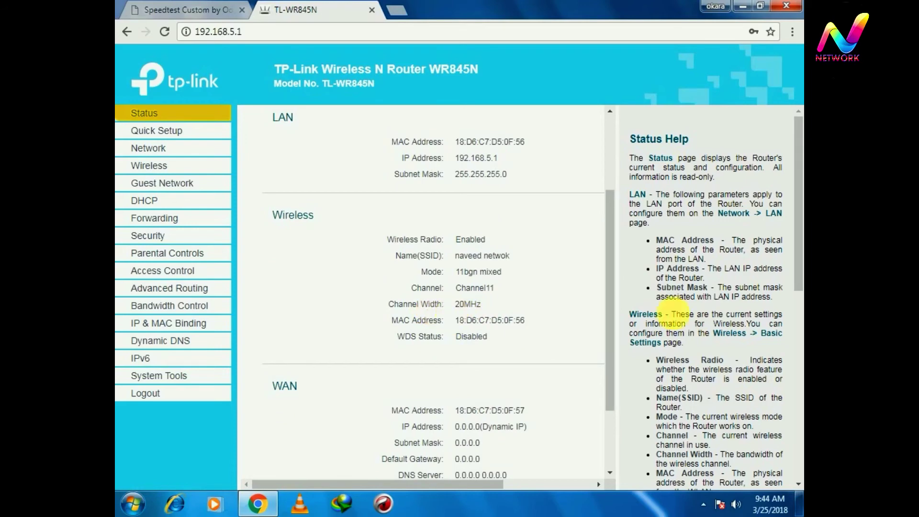
left_click_drag(609, 342, 596, 245)
Check the hidden notification-area icons, then scroll the Status page back to the top
left_click(702, 504)
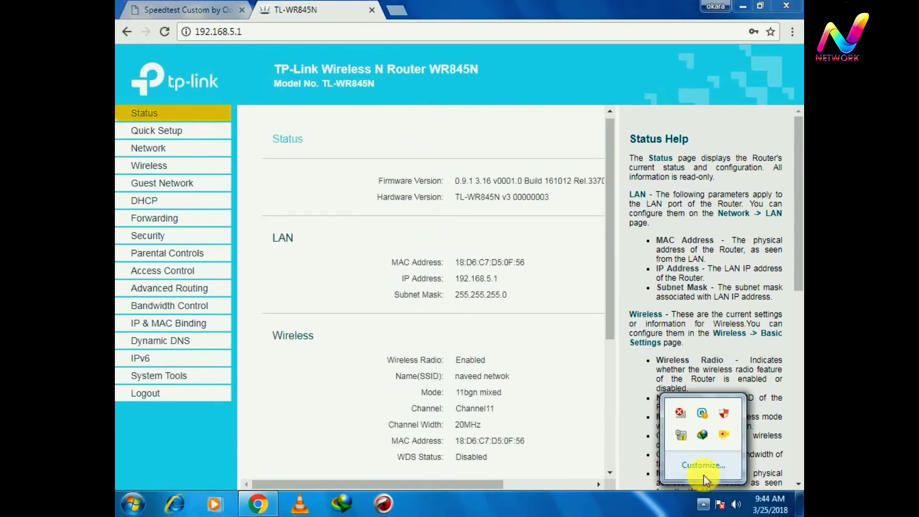
mouse_move(685, 438)
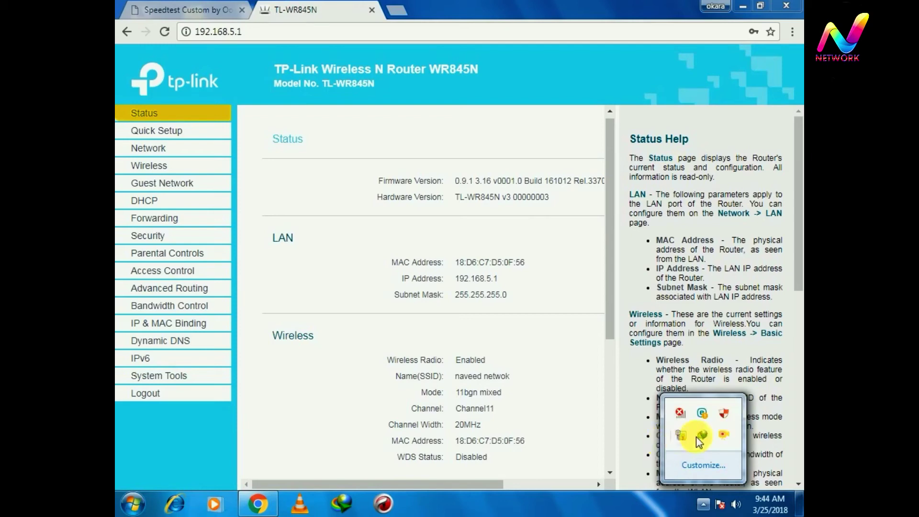
scroll(543, 404, "down", 3)
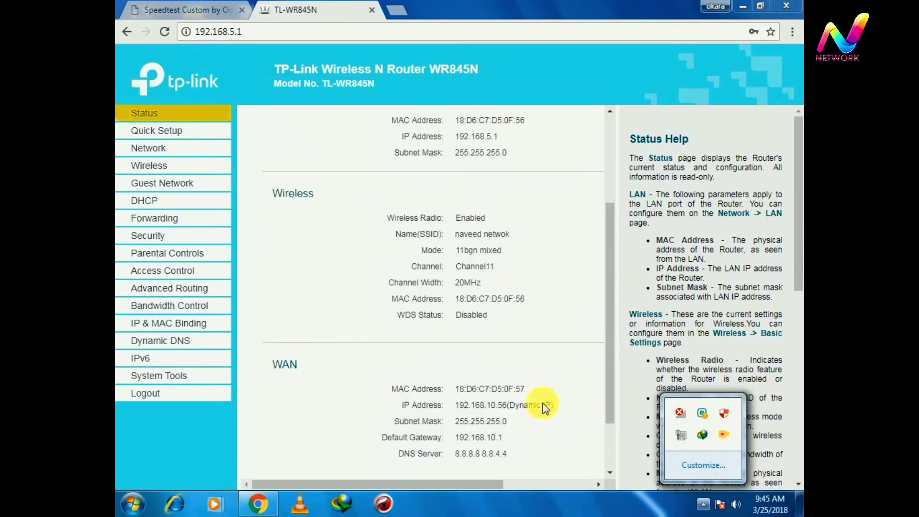
left_click(557, 368)
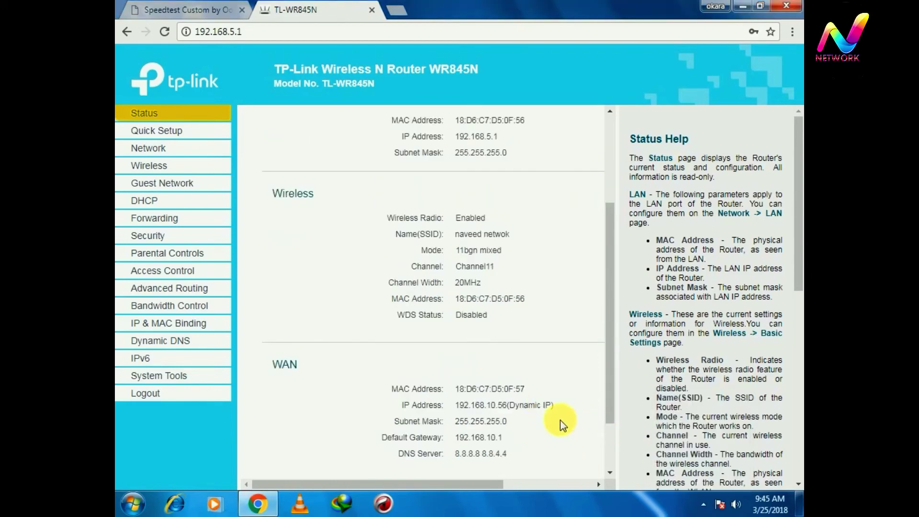
scroll(607, 352, "up", 1)
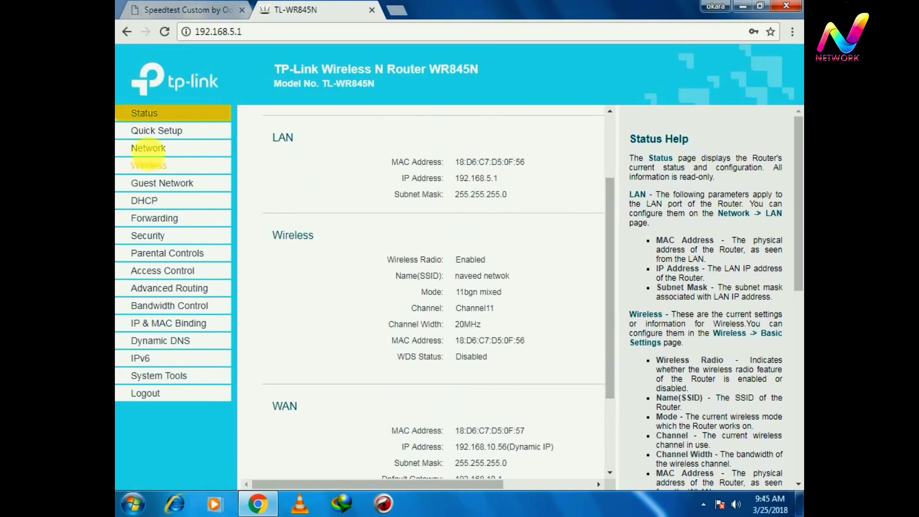
scroll(605, 368, "down", 3)
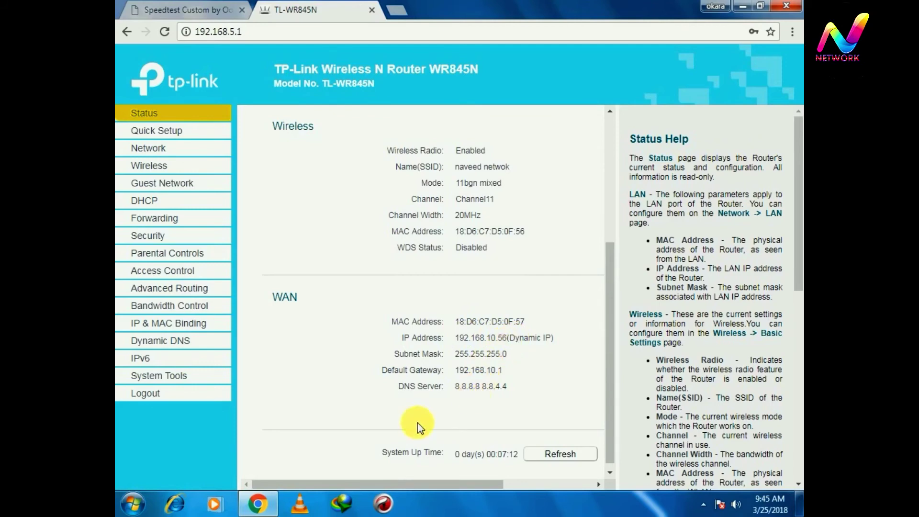
scroll(471, 371, "up", 5)
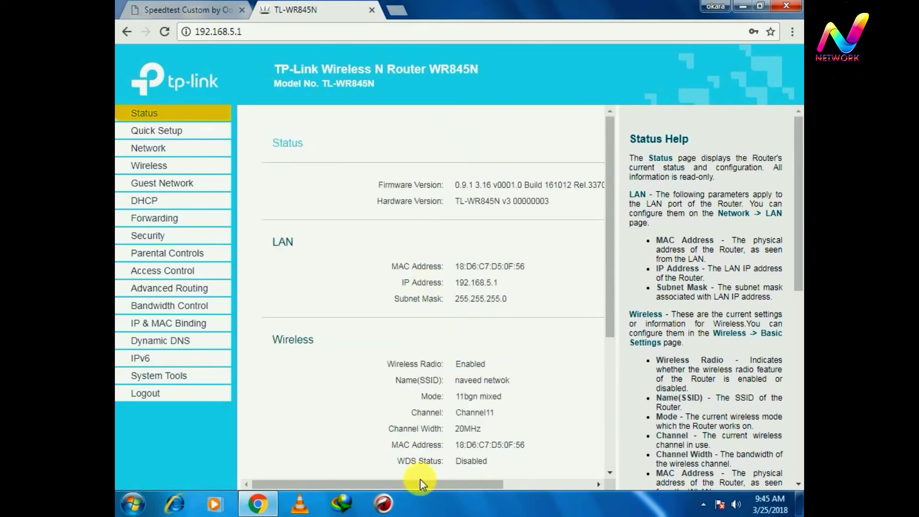
Minimize Chrome and go through Control Panel > Network and Sharing Center to Change adapter settings
mouse_move(260, 509)
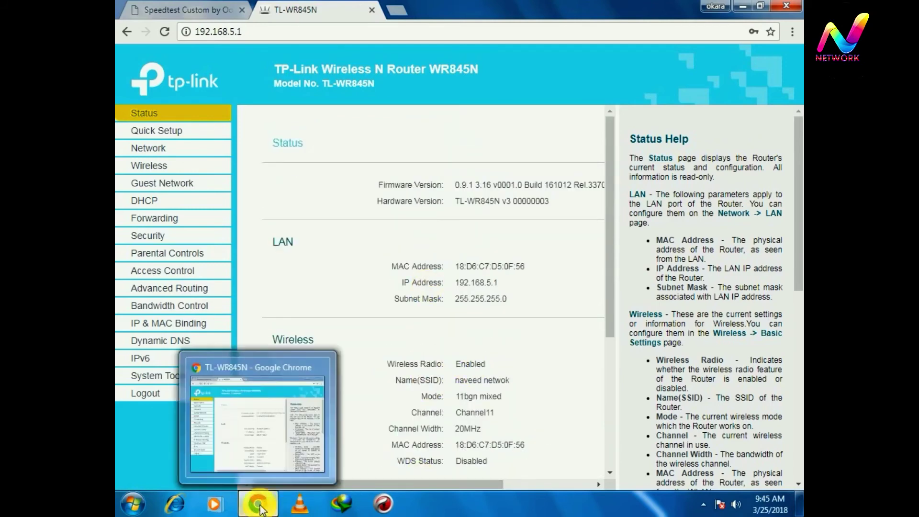
left_click(260, 509)
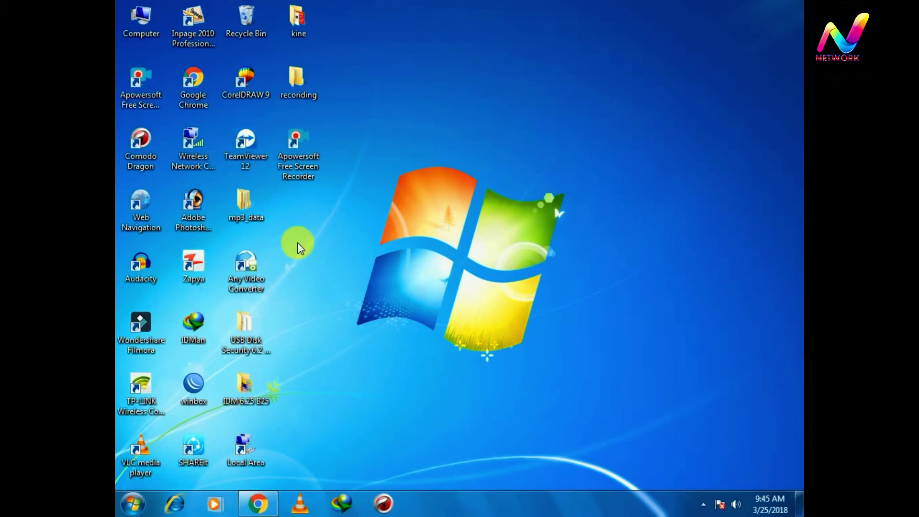
left_click(139, 503)
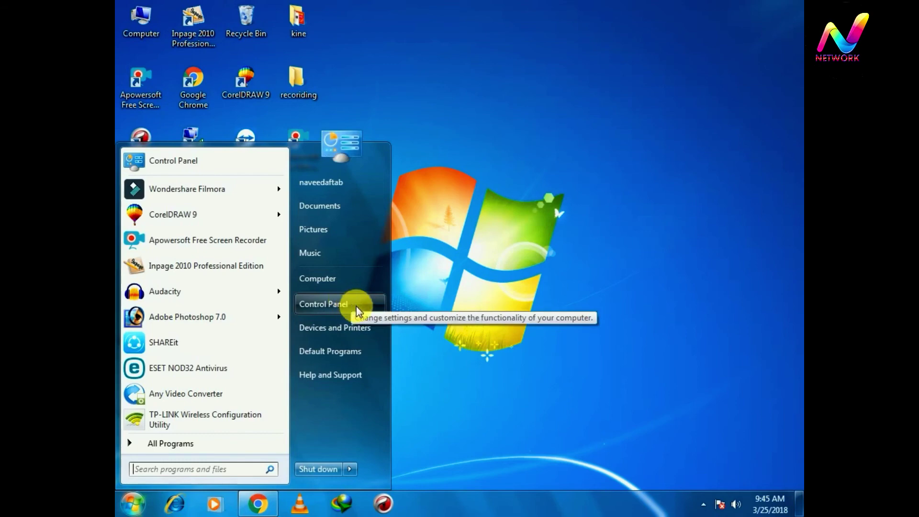
left_click(356, 305)
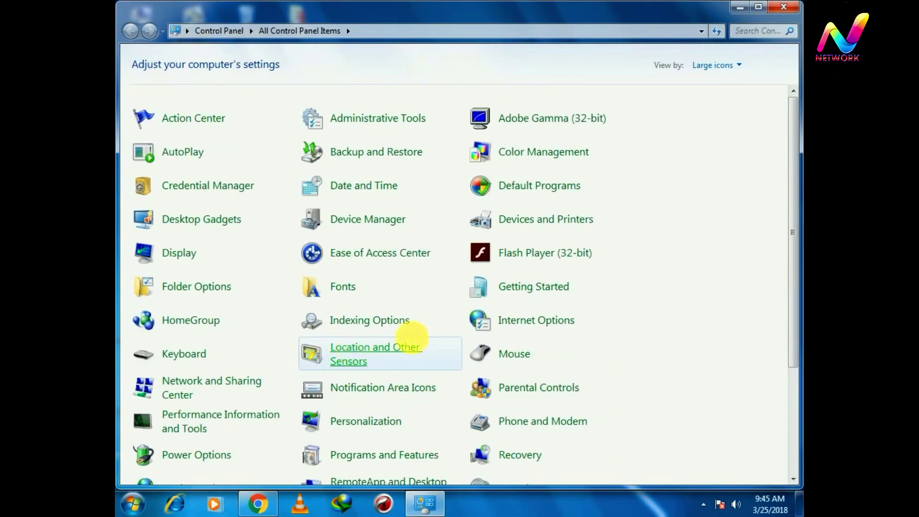
left_click(410, 336)
left_click(132, 31)
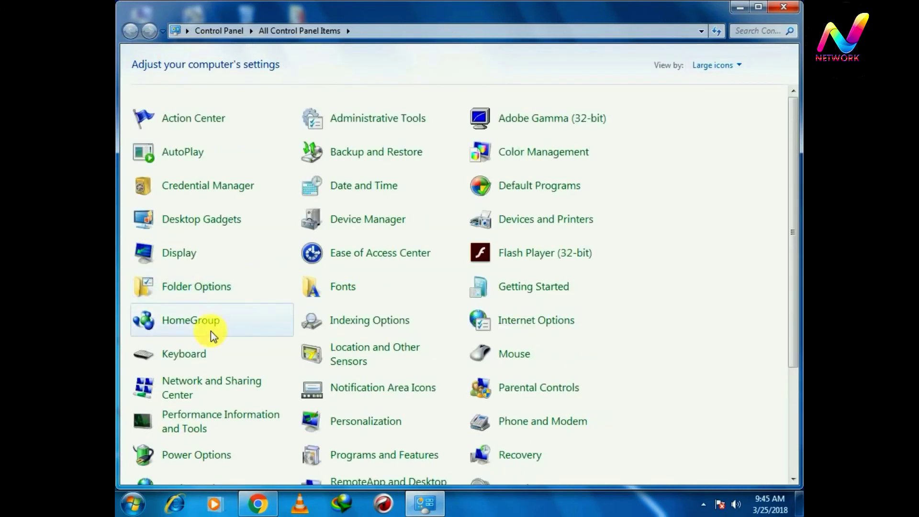
left_click(232, 384)
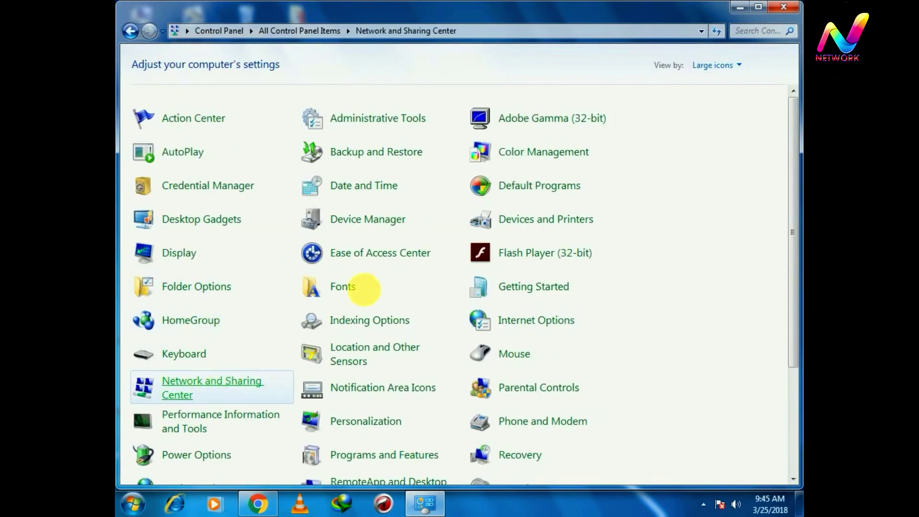
left_click(202, 85)
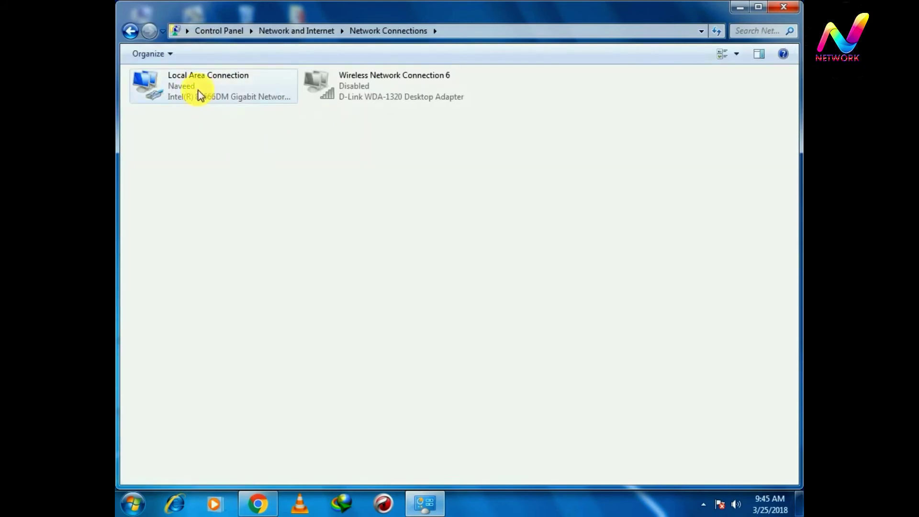
Select the Local Area Connection, open its context menu, then cancel and deselect it
left_click(191, 85)
right_click(194, 87)
key("Escape")
left_click(300, 153)
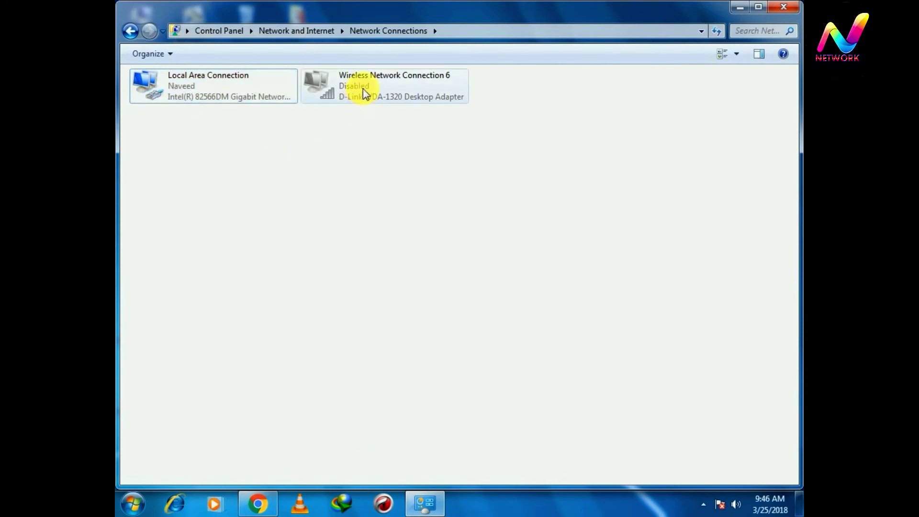
Enable Wireless Network Connection 6 and choose the renamed Wi-Fi network from the tray list
double_click(363, 88)
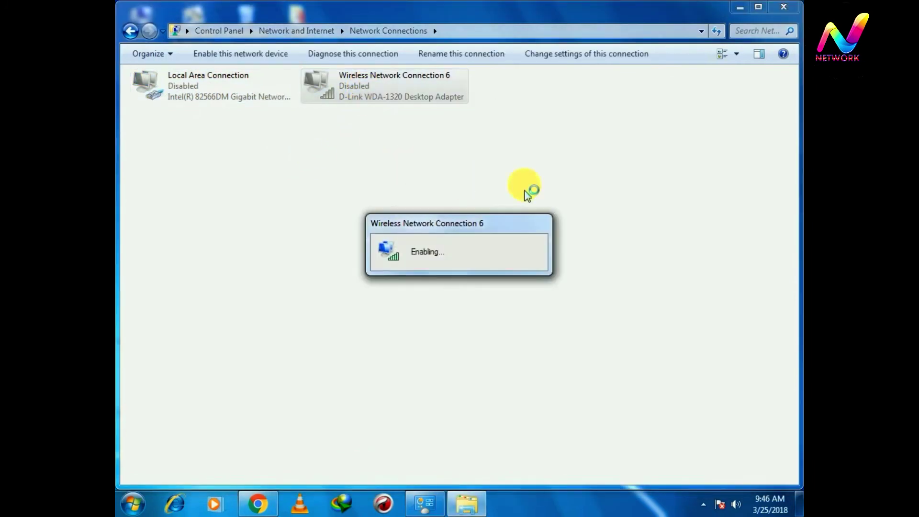
left_click(739, 8)
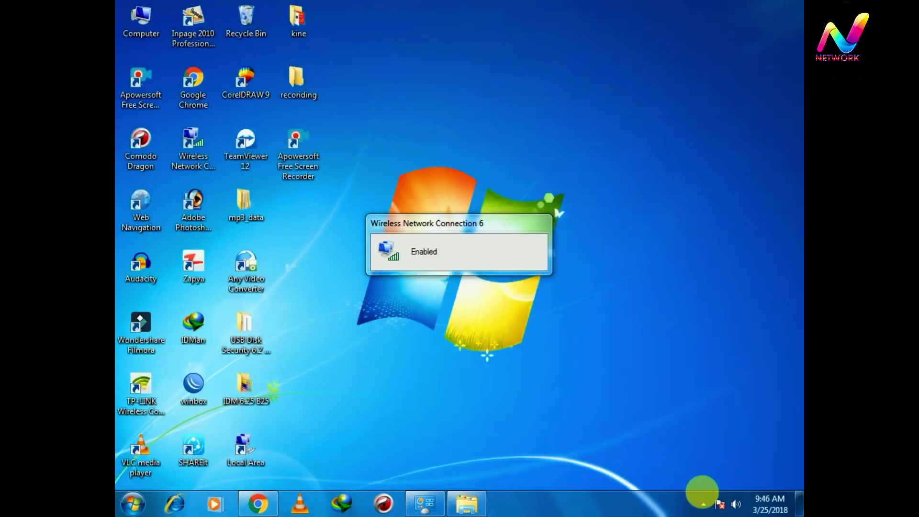
left_click(702, 504)
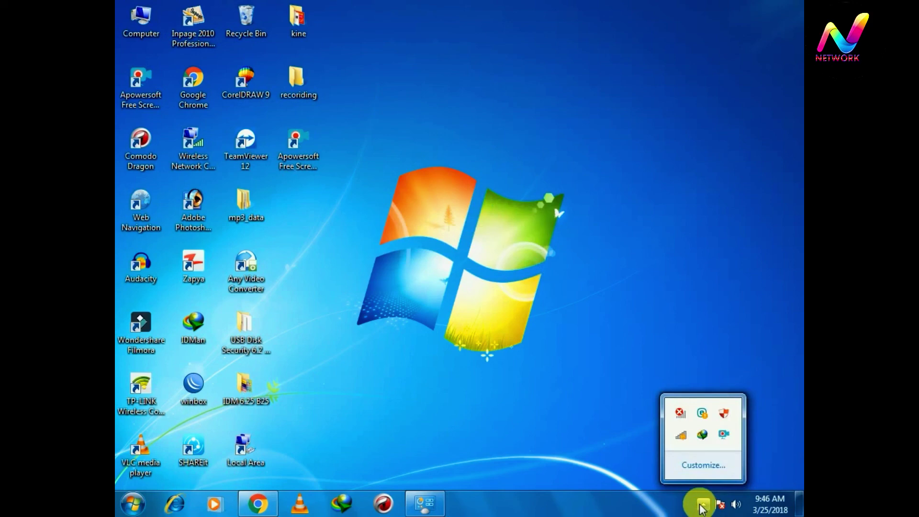
left_click(681, 436)
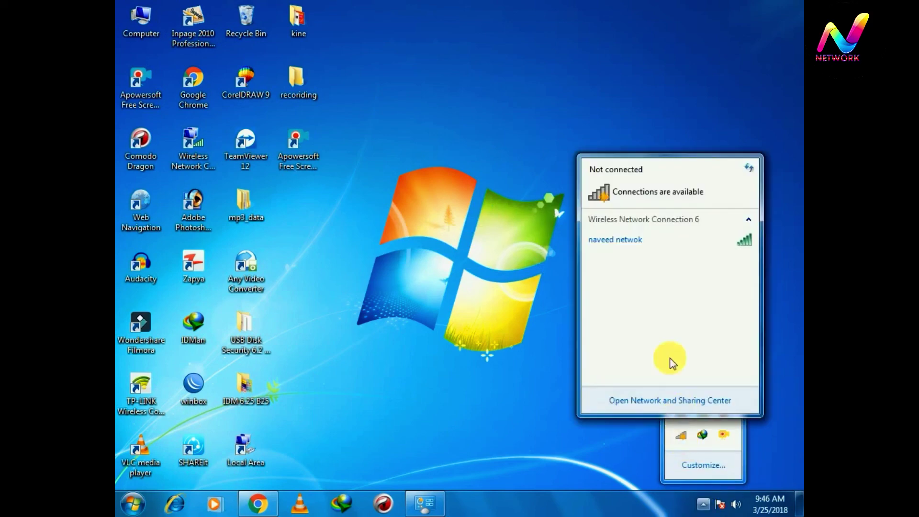
double_click(651, 241)
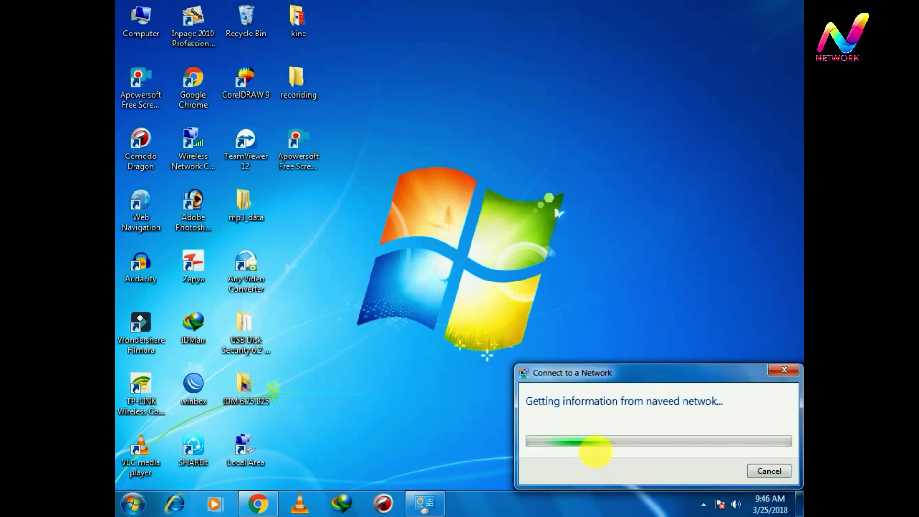
Connect using the network's security key instead of the router PIN
left_click(609, 400)
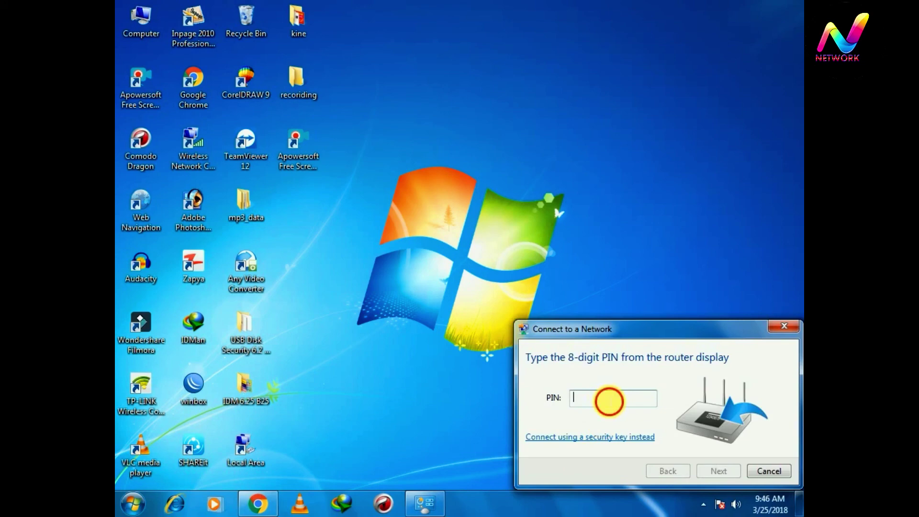
left_click(637, 437)
left_click(654, 399)
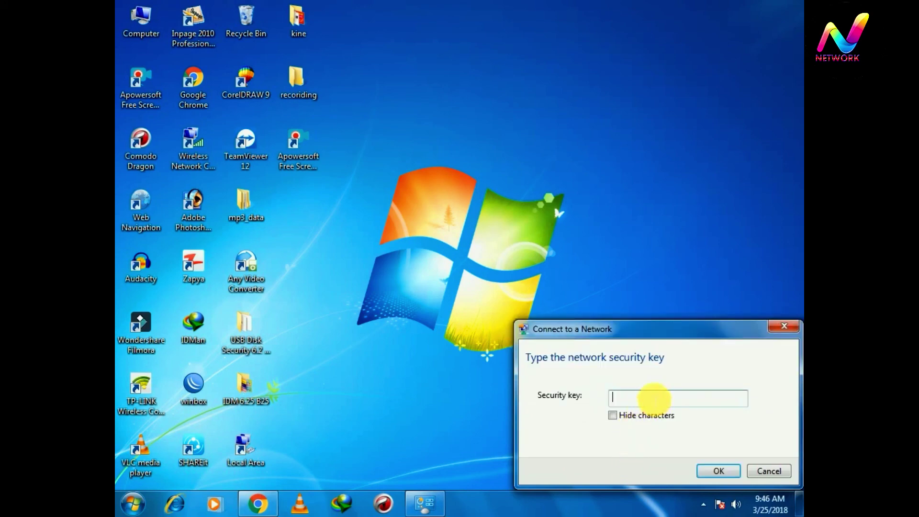
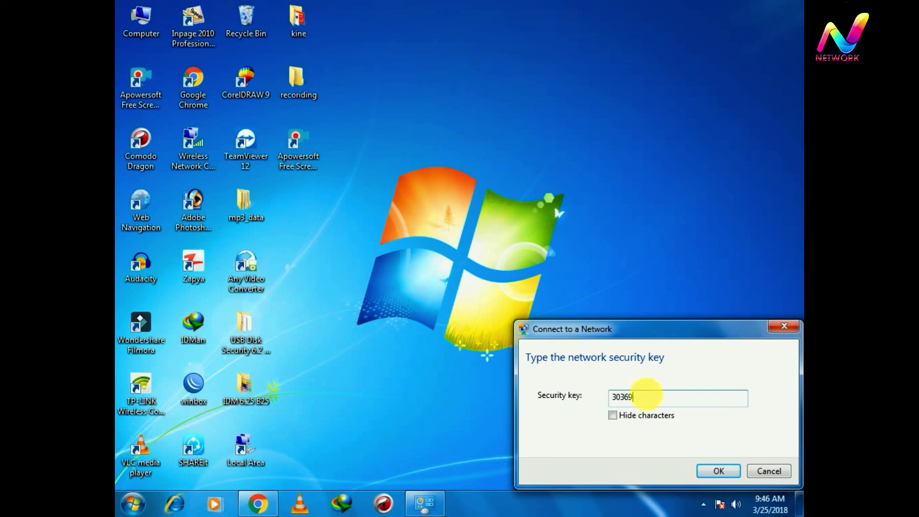
key("Return")
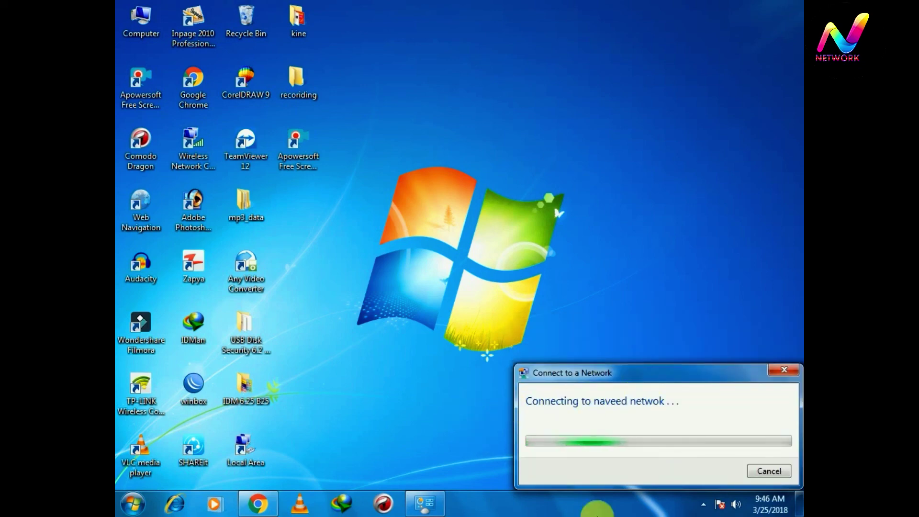
Set the new wireless network's location to Home network and return to the browser
left_click(701, 505)
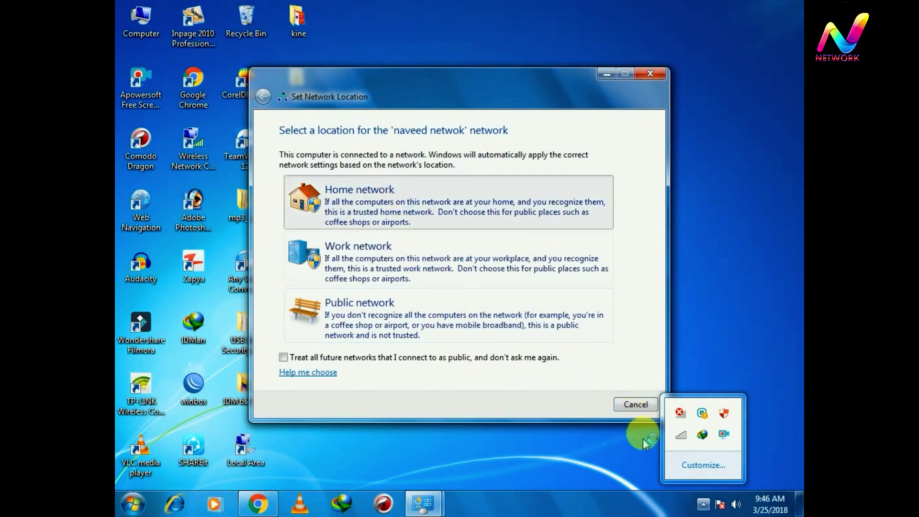
left_click(586, 448)
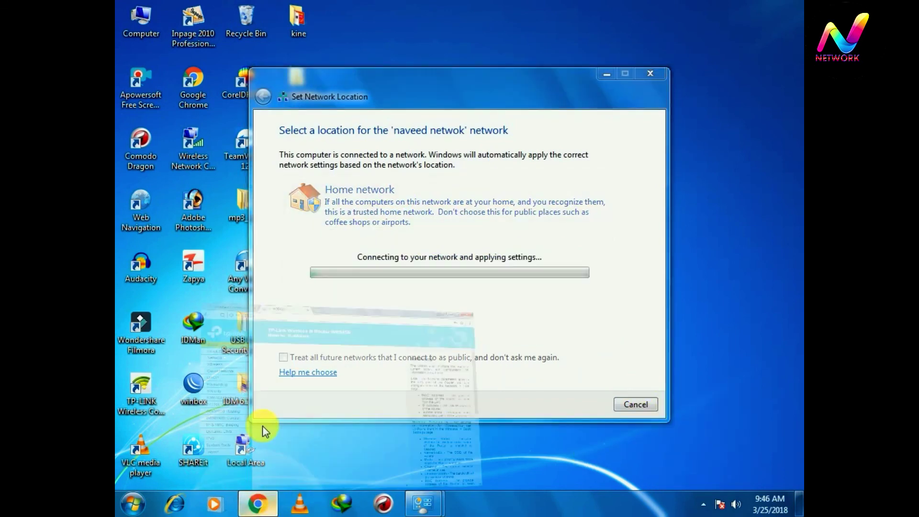
left_click(258, 503)
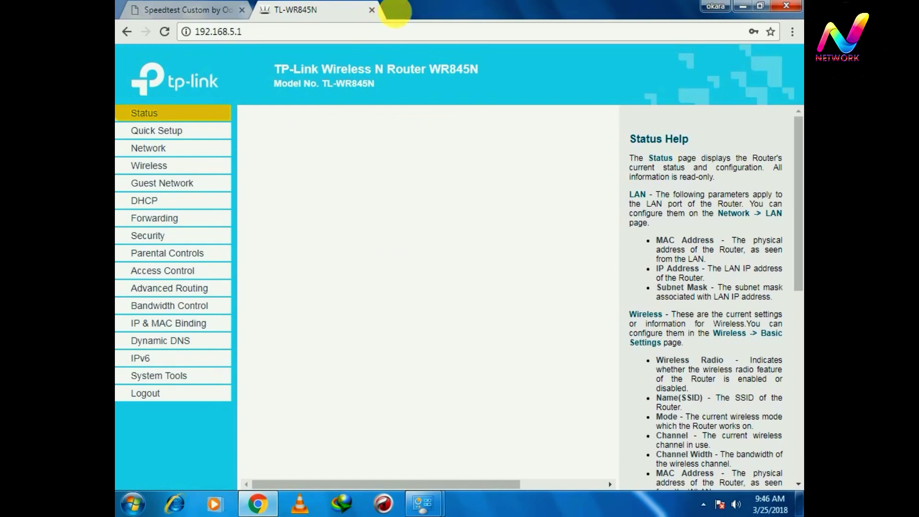
Load YouTube from the bookmark in a new tab and scroll through Trending and Recommended videos
left_click(393, 10)
left_click(375, 60)
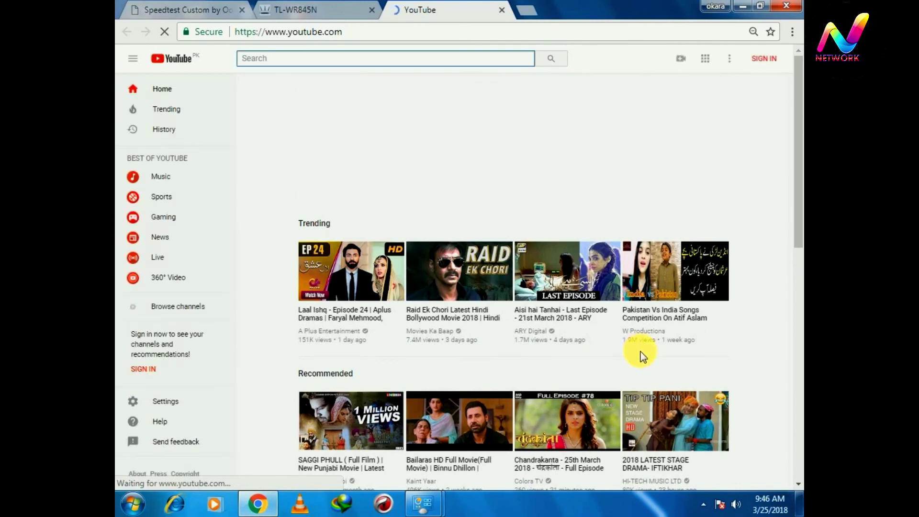
scroll(773, 234, "down", 3)
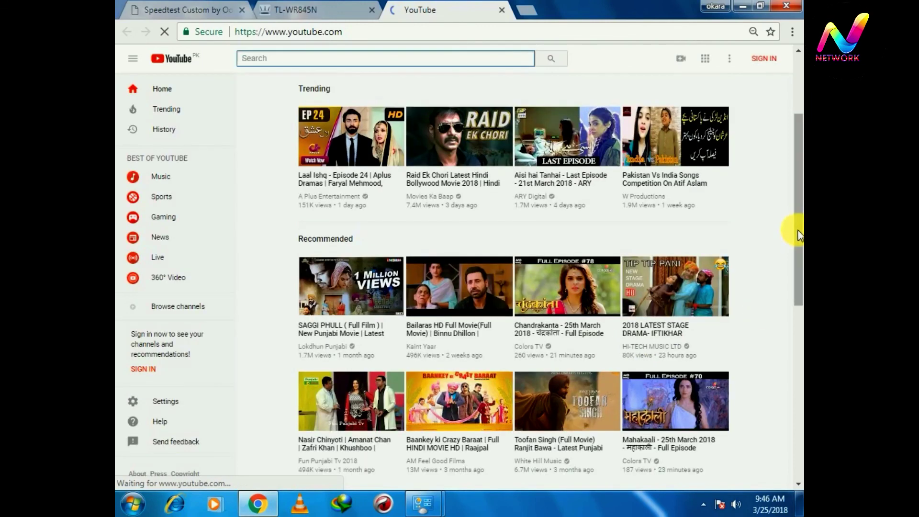
left_click_drag(797, 234, 796, 184)
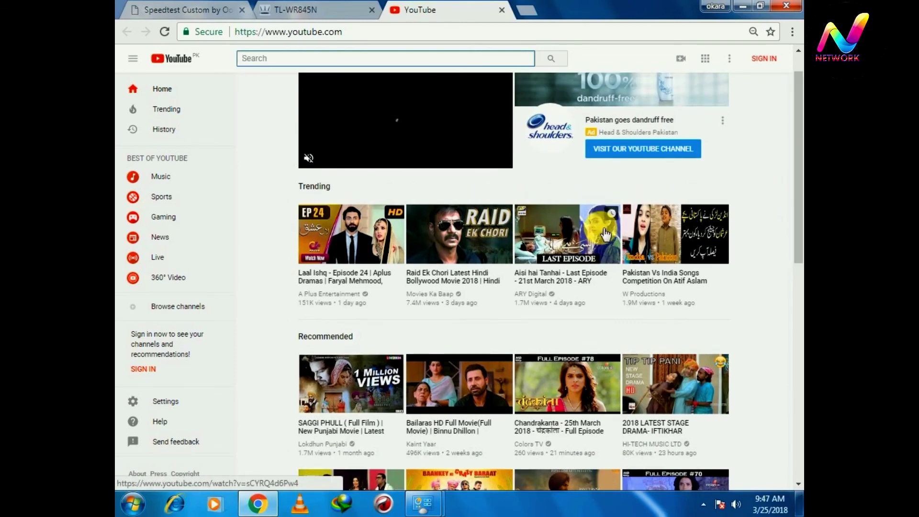